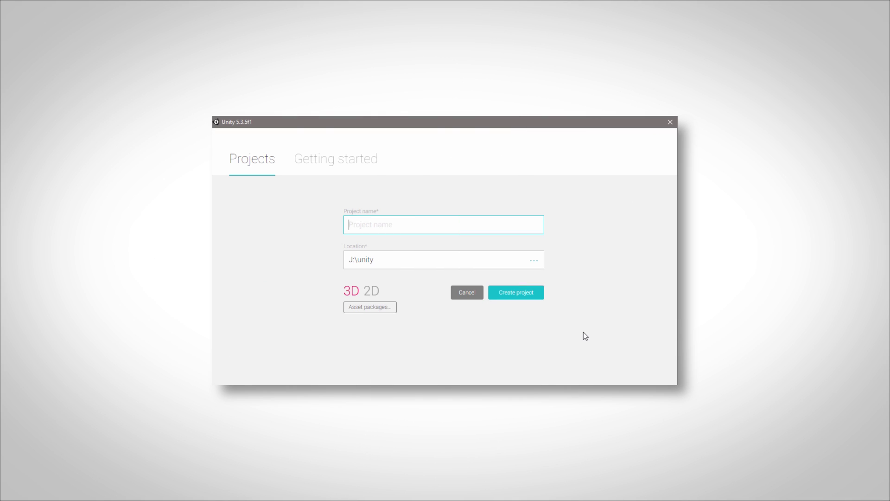
- Create a new 3D Unity project named 'animation'
{"action": "type", "text": "animation"}
{"action": "left_click", "coordinate": [527, 295]}
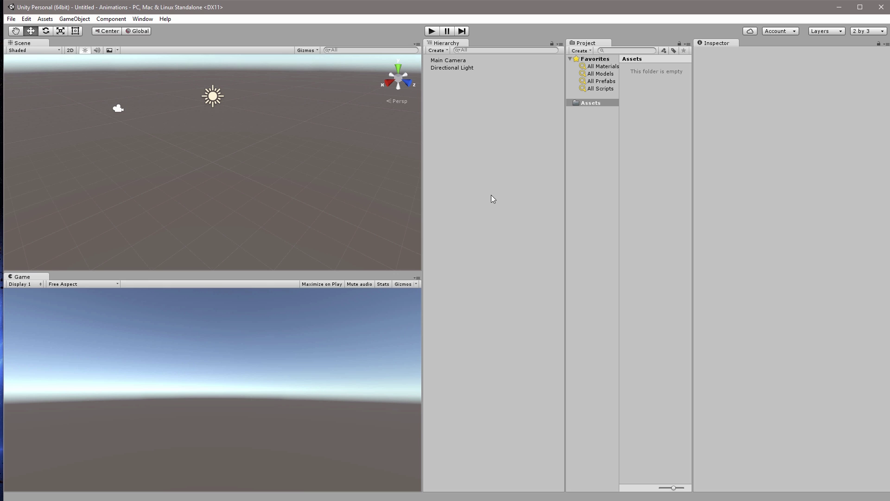
- Add a Plane to the scene and scale it up to about 6.8
{"action": "right_click", "coordinate": [478, 127]}
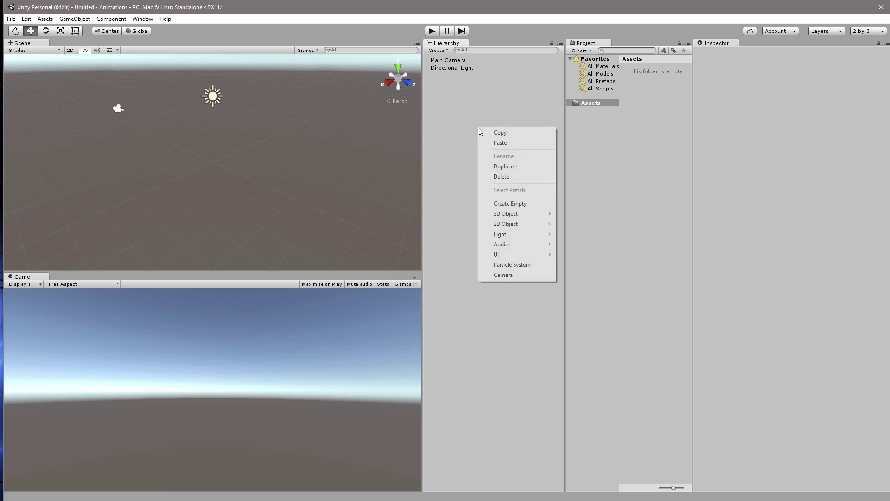
{"action": "mouse_move", "coordinate": [520, 216]}
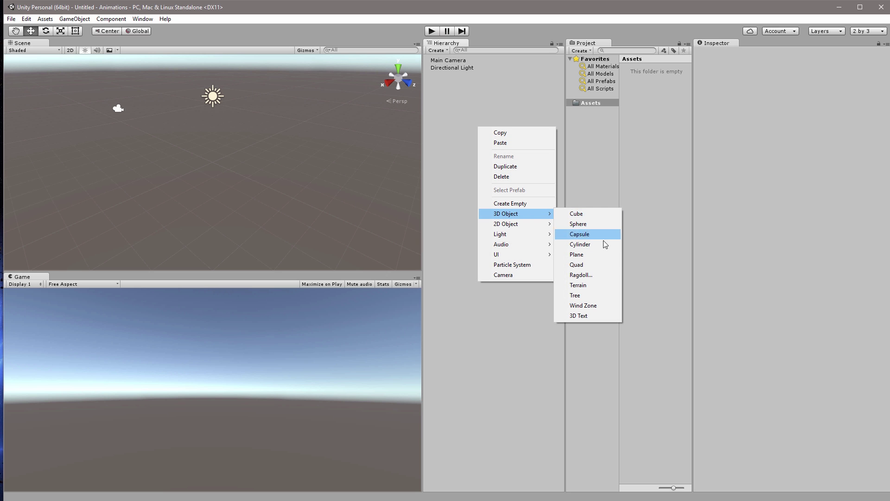
{"action": "left_click", "coordinate": [578, 254]}
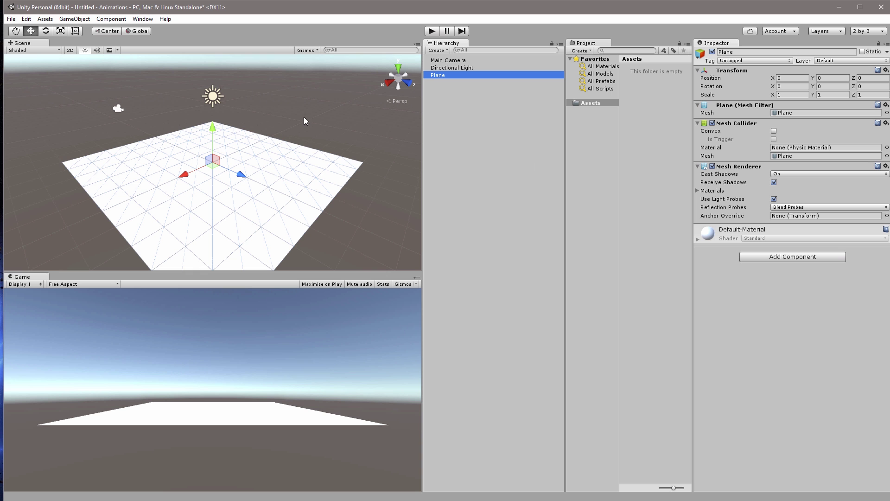
{"action": "left_click", "coordinate": [61, 31]}
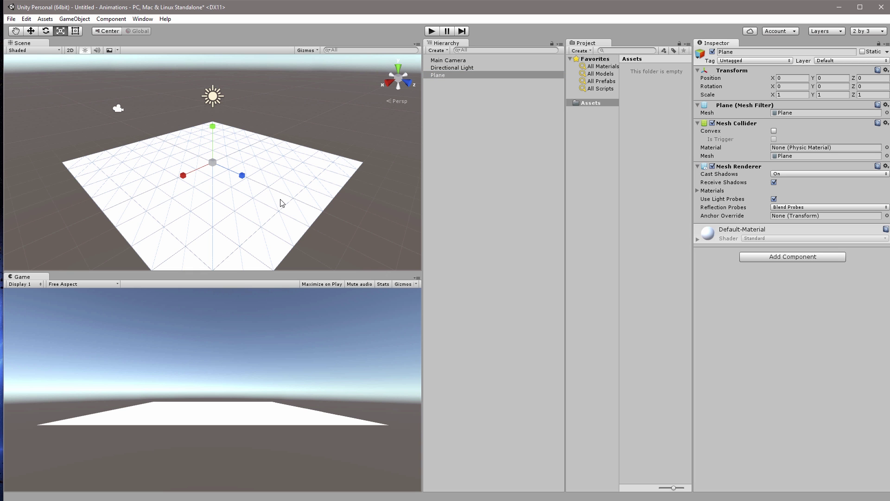
{"action": "left_click_drag", "start_coordinate": [213, 163], "coordinate": [481, 152]}
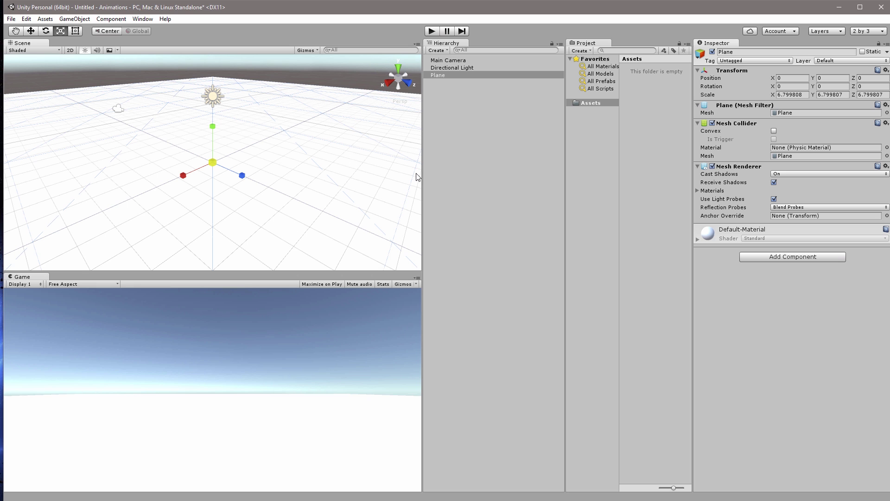
- Add a Cube and raise it to Y 0.94 so it rests on the plane
{"action": "right_click", "coordinate": [489, 121]}
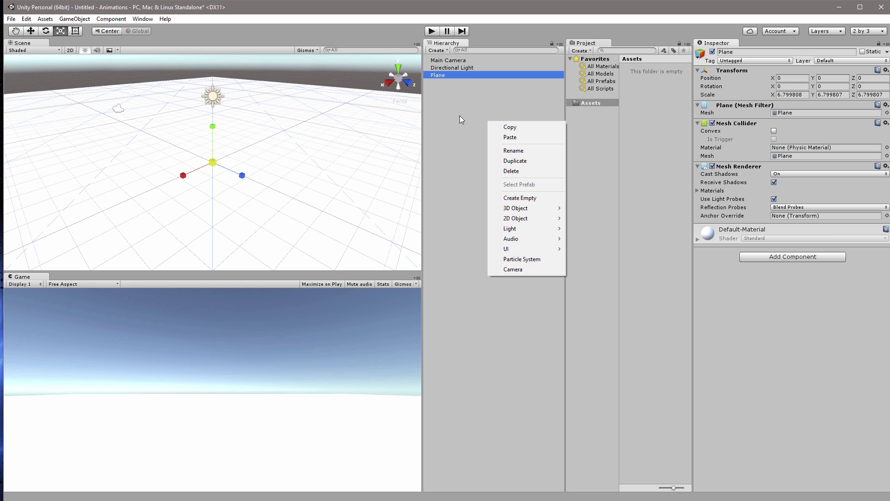
{"action": "left_click", "coordinate": [454, 112]}
{"action": "right_click", "coordinate": [483, 122]}
{"action": "mouse_move", "coordinate": [524, 209]}
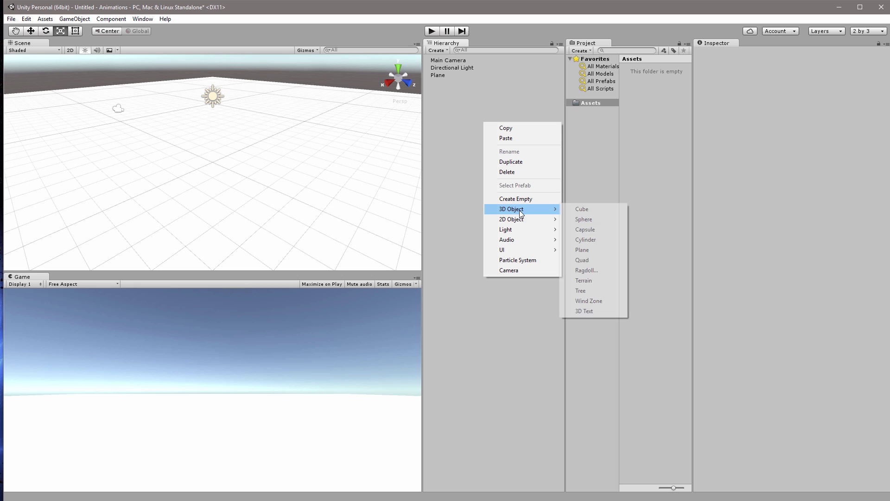
{"action": "left_click", "coordinate": [598, 210]}
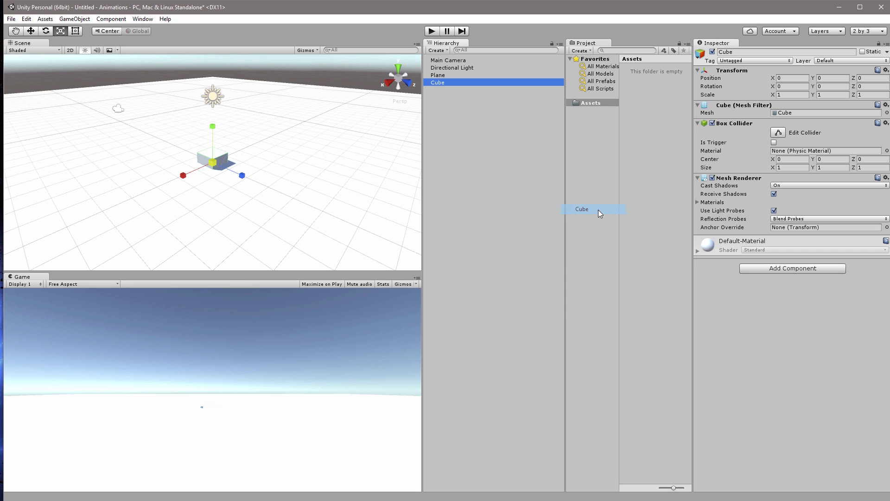
{"action": "left_click_drag", "start_coordinate": [216, 120], "coordinate": [218, 116]}
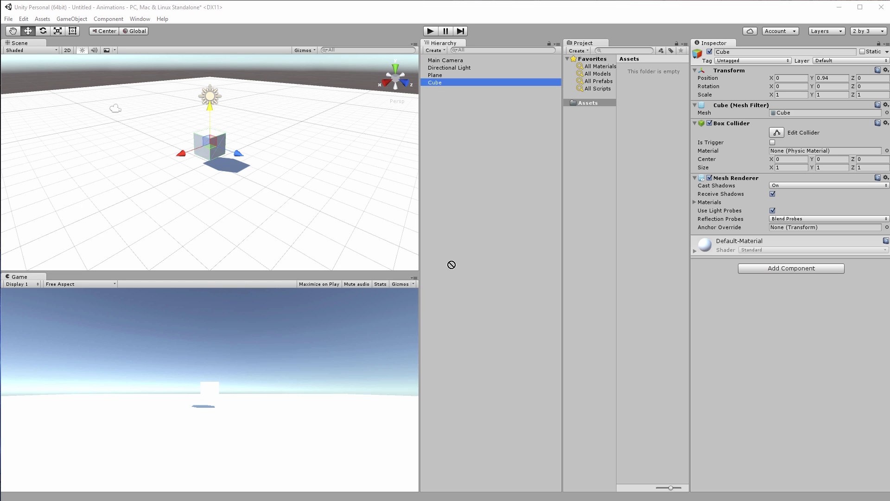
- Apply the bri003 brick texture to the cube and the stone texture to the plane
{"action": "left_click", "coordinate": [653, 211]}
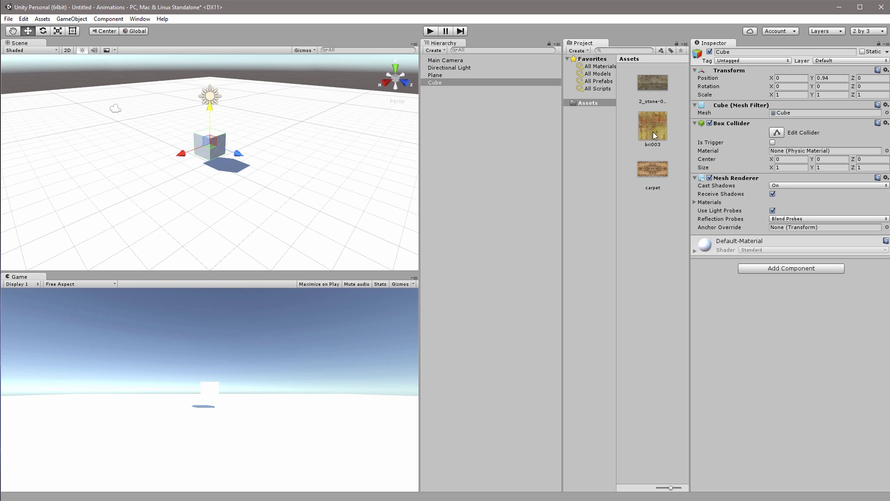
{"action": "left_click_drag", "start_coordinate": [654, 134], "coordinate": [211, 144]}
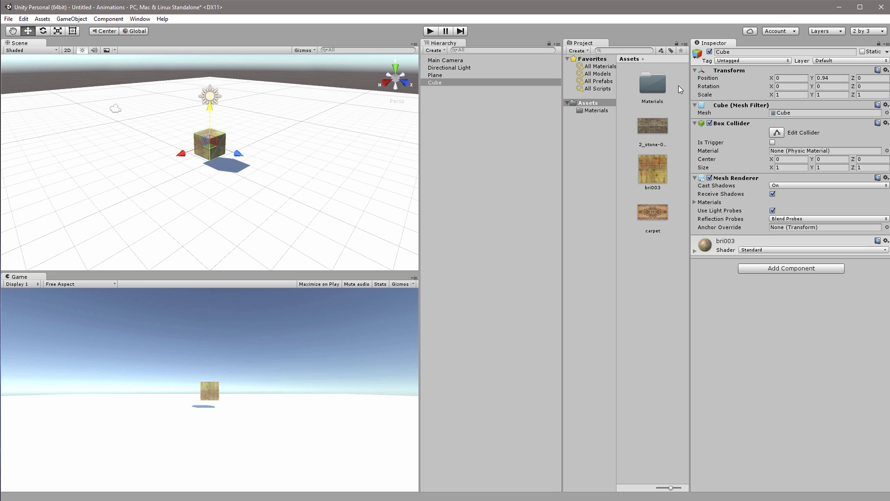
{"action": "left_click_drag", "start_coordinate": [660, 132], "coordinate": [411, 187]}
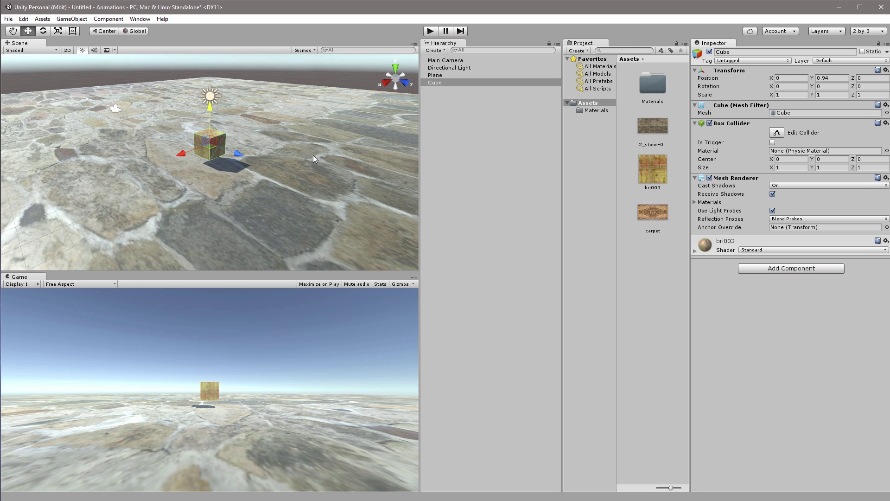
{"action": "left_click_drag", "start_coordinate": [178, 183], "coordinate": [249, 197], "text": "alt"}
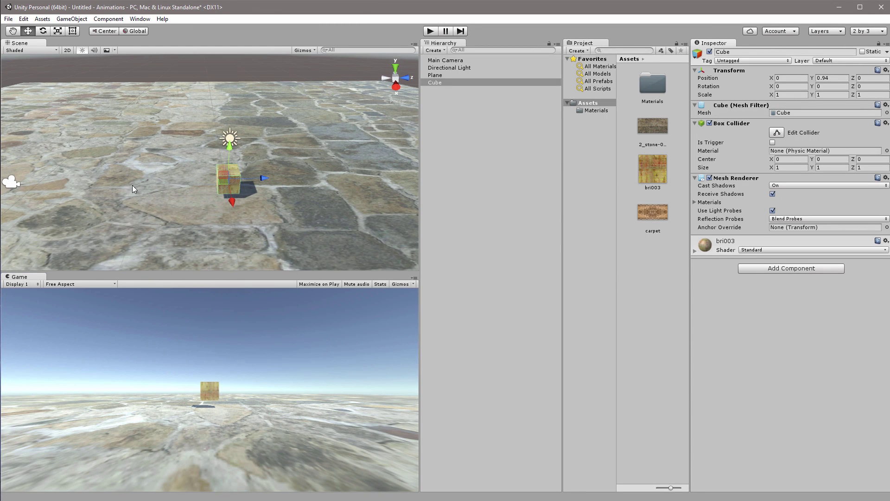
- Move the Main Camera to Y 2.64, Z -4.93 and tilt it down 18.83° toward the cube
{"action": "left_click", "coordinate": [11, 182]}
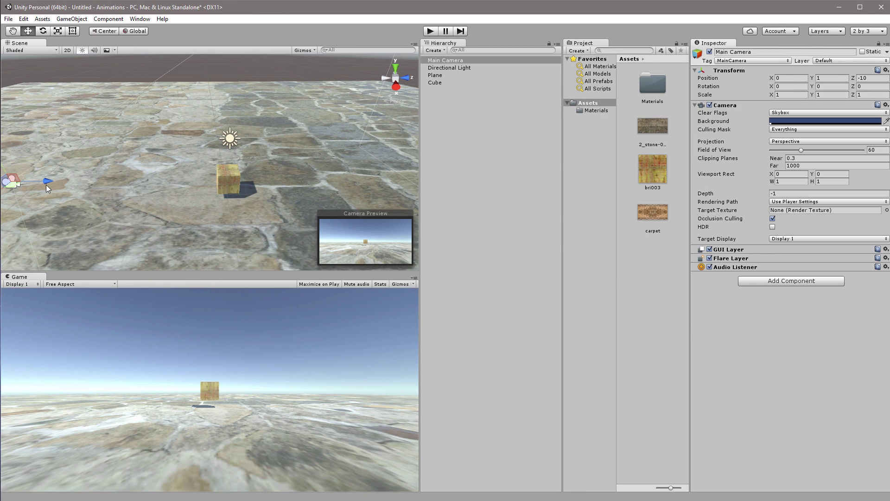
{"action": "left_click_drag", "start_coordinate": [51, 183], "coordinate": [161, 189]}
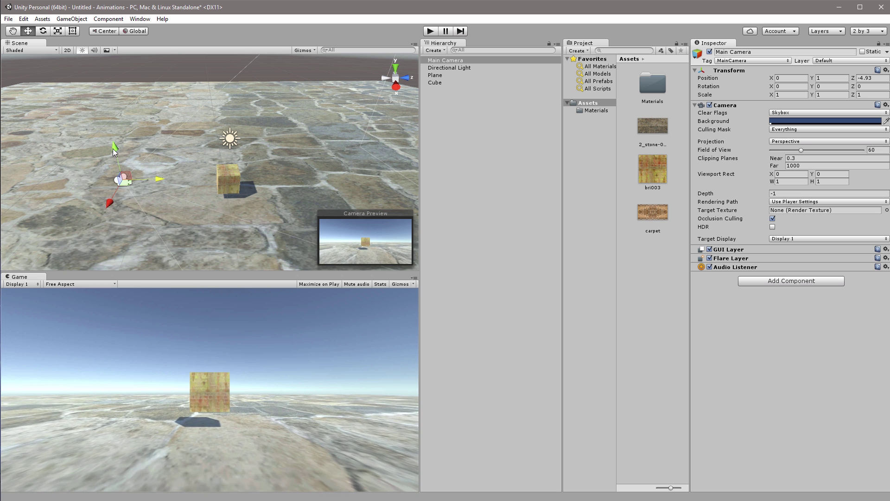
{"action": "left_click_drag", "start_coordinate": [114, 147], "coordinate": [154, 134]}
{"action": "key", "text": "e"}
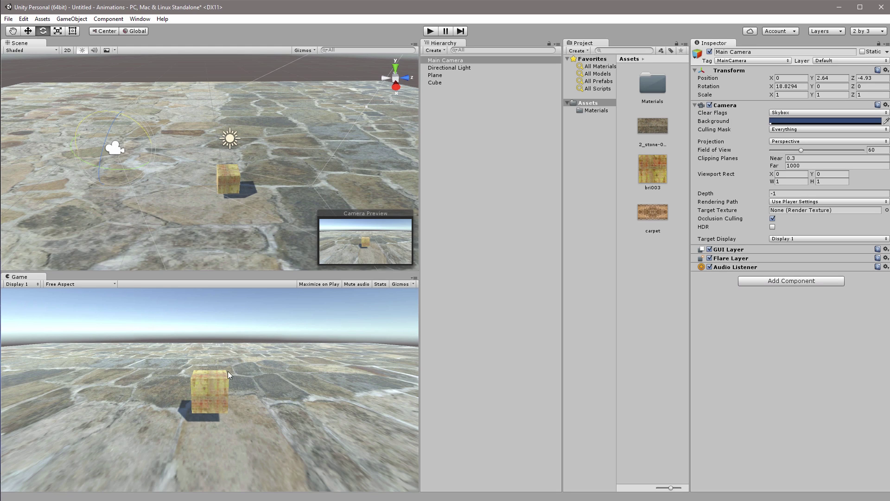
{"action": "left_click", "coordinate": [477, 232]}
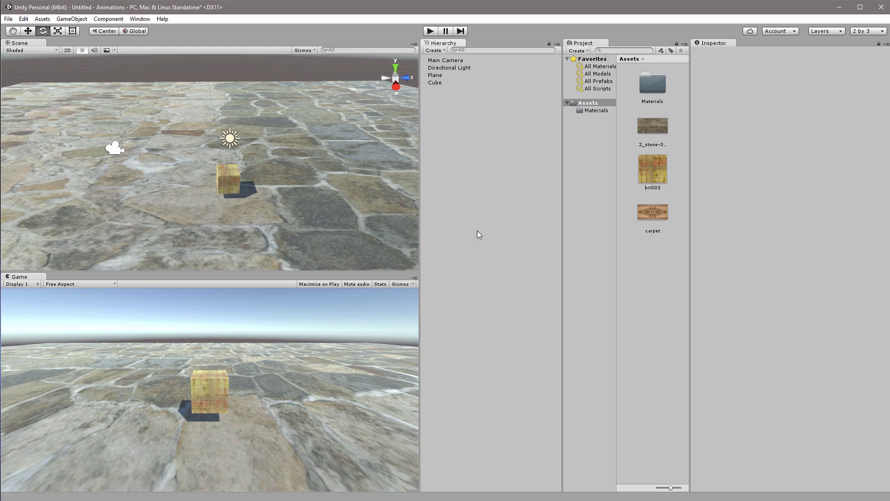
{"action": "left_click", "coordinate": [237, 182]}
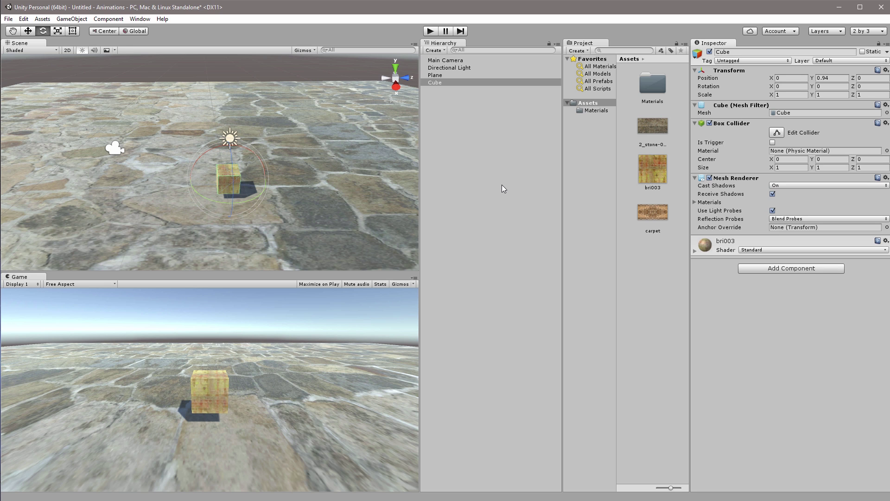
- From the Animation window, create a clip named cubeAnimation for the Cube
{"action": "left_click", "coordinate": [140, 19]}
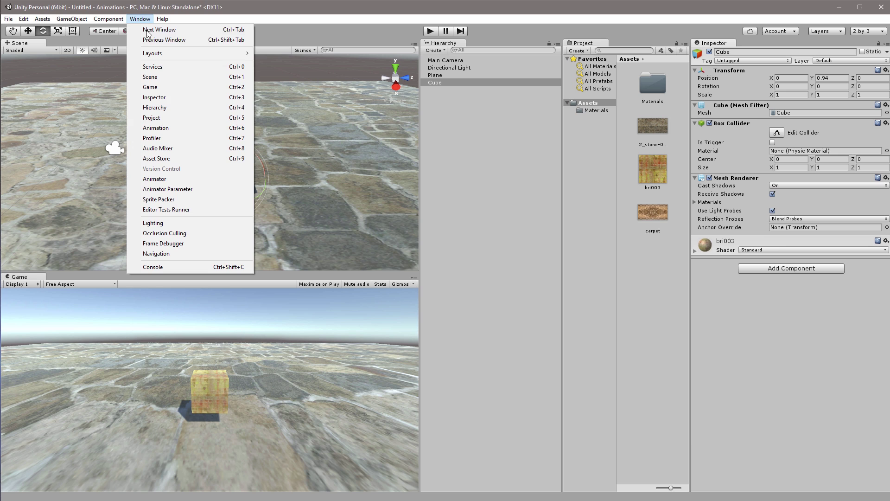
{"action": "left_click", "coordinate": [170, 127]}
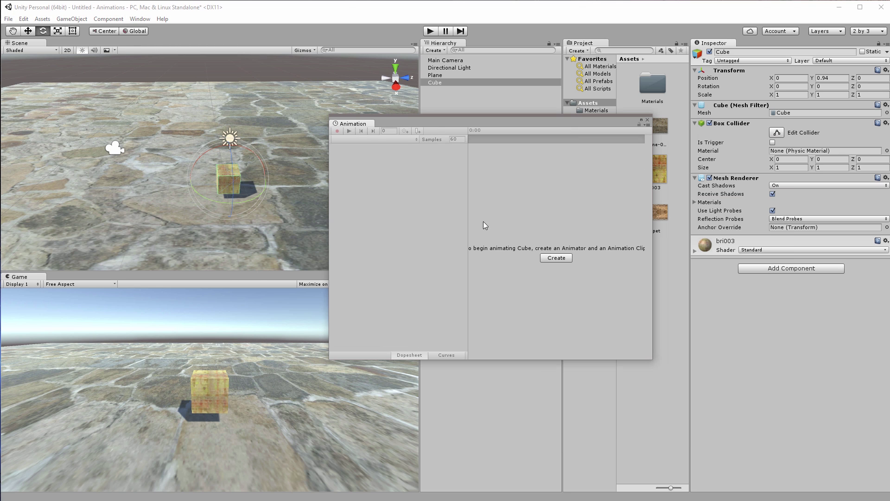
{"action": "left_click", "coordinate": [557, 258]}
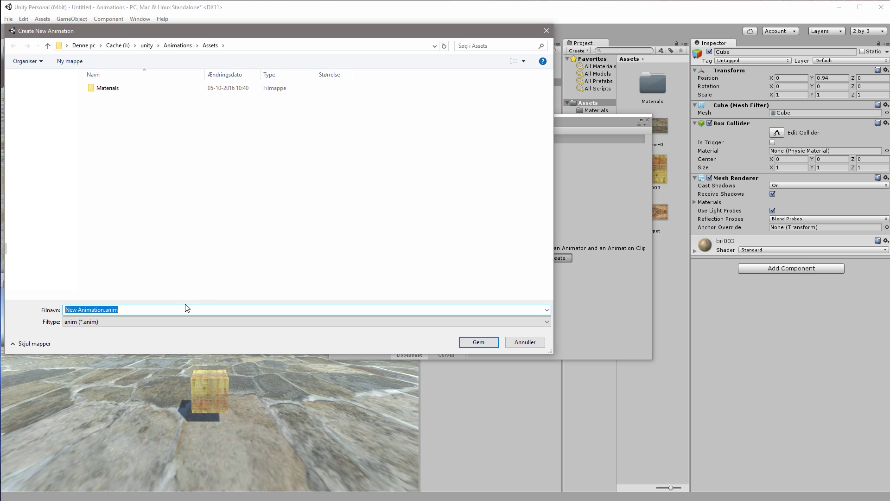
{"action": "type", "text": "cub"}
{"action": "key", "text": "Return"}
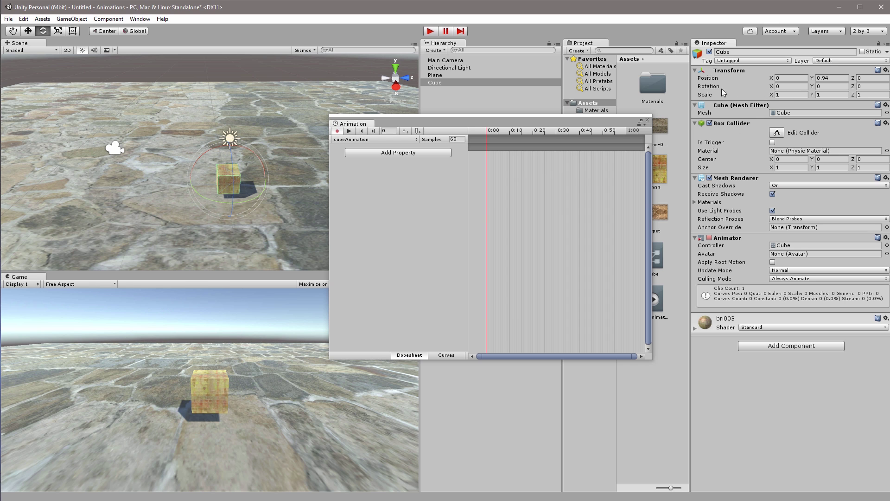
- Key the cube's Y rotation at 0 on frame 0:00
{"action": "left_click", "coordinate": [392, 153]}
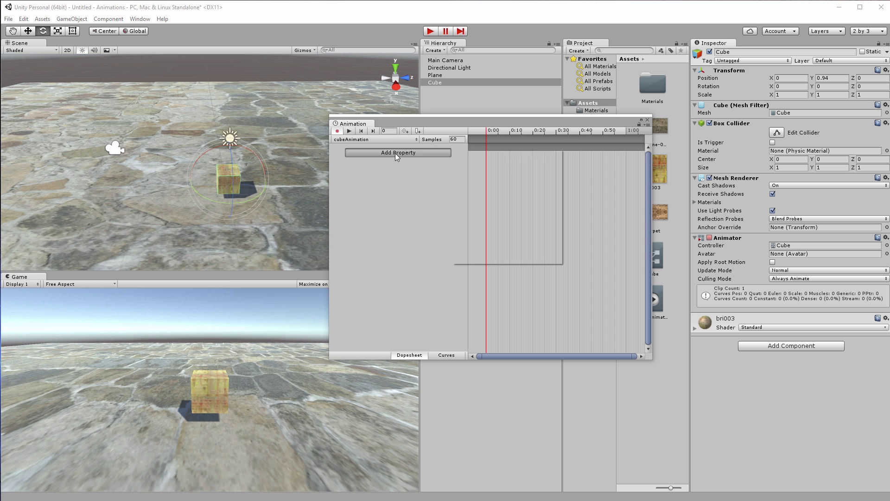
{"action": "left_click", "coordinate": [424, 200]}
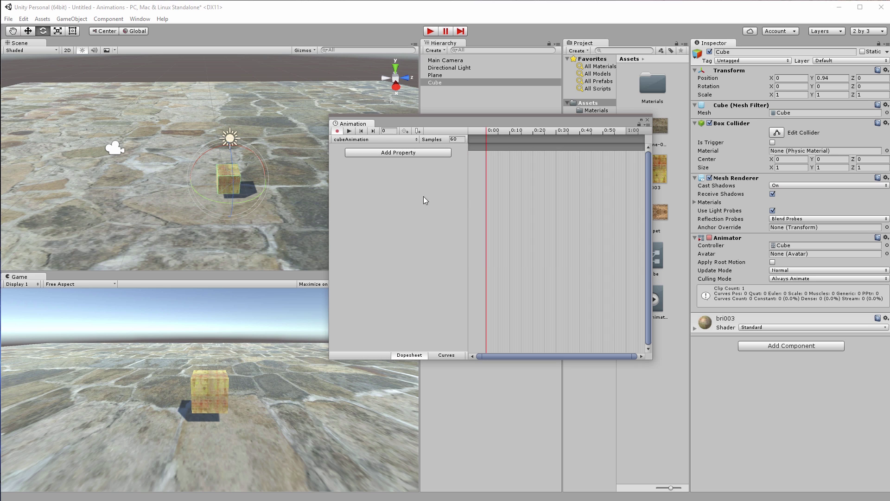
{"action": "left_click", "coordinate": [841, 87]}
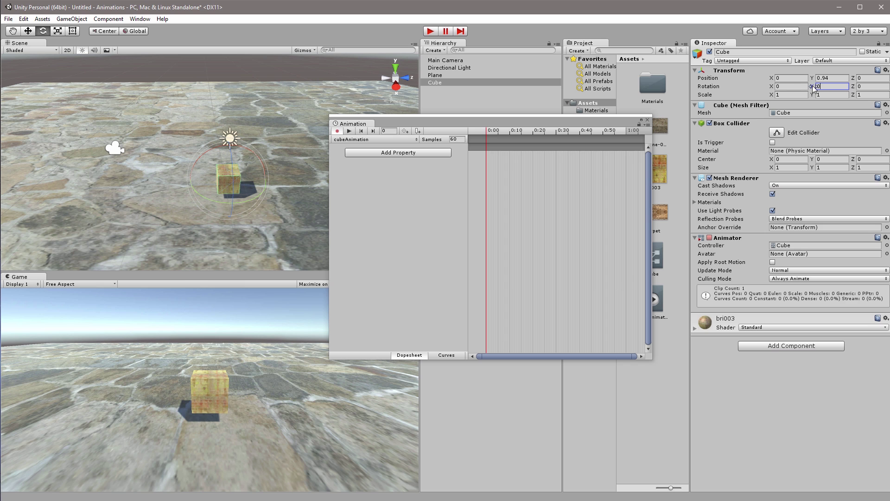
{"action": "key", "text": "Return"}
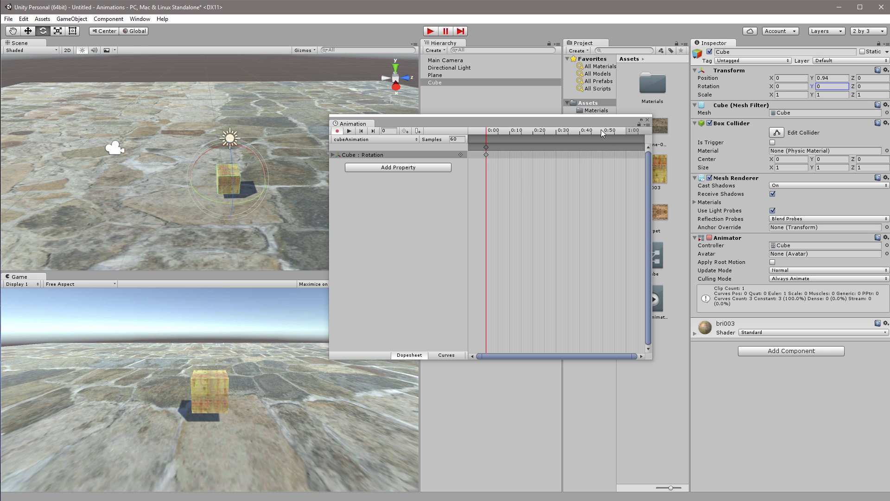
- Key Y rotation 359 at frame 55 and scrub the timeline to preview the spin
{"action": "left_click_drag", "start_coordinate": [585, 133], "coordinate": [614, 135]}
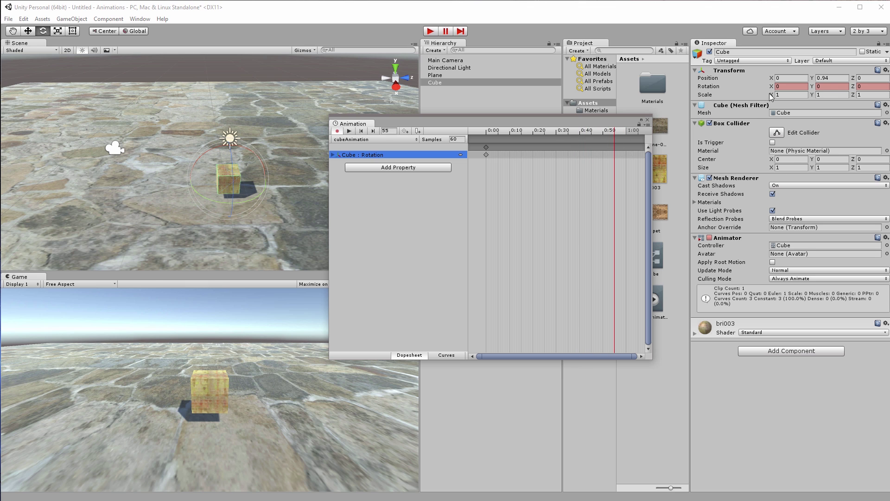
{"action": "left_click", "coordinate": [830, 88]}
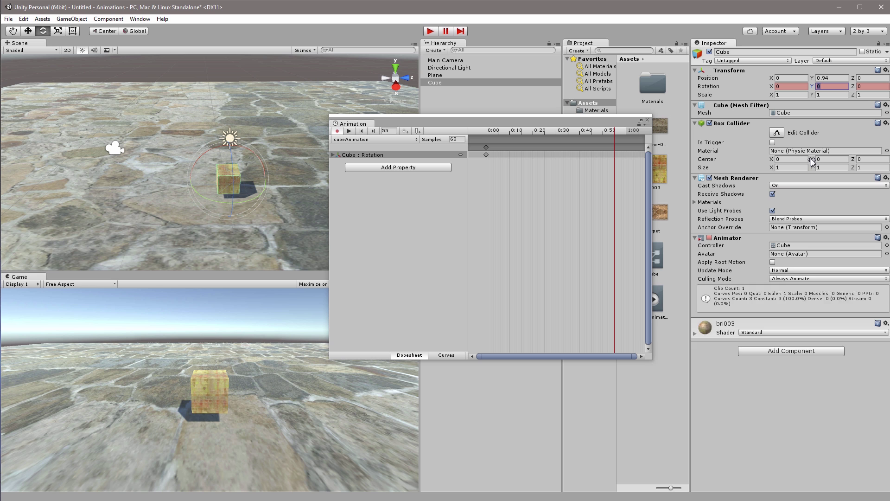
{"action": "type", "text": "359"}
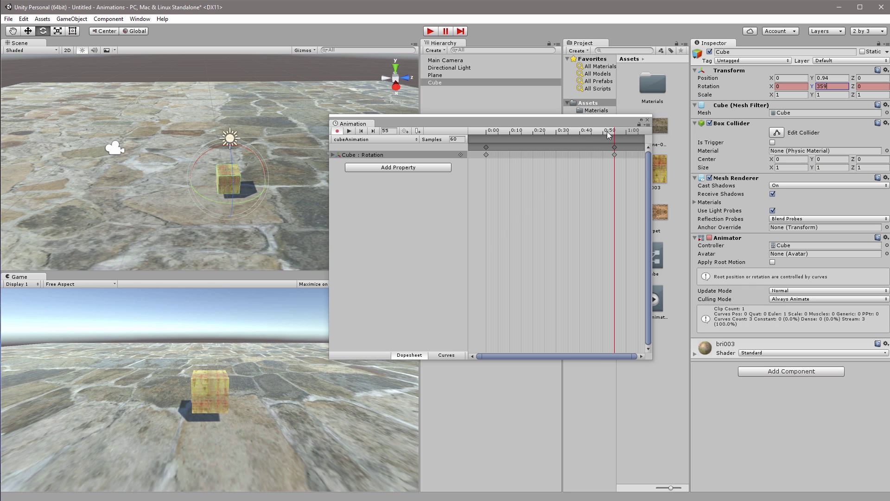
{"action": "left_click_drag", "start_coordinate": [598, 139], "coordinate": [471, 135]}
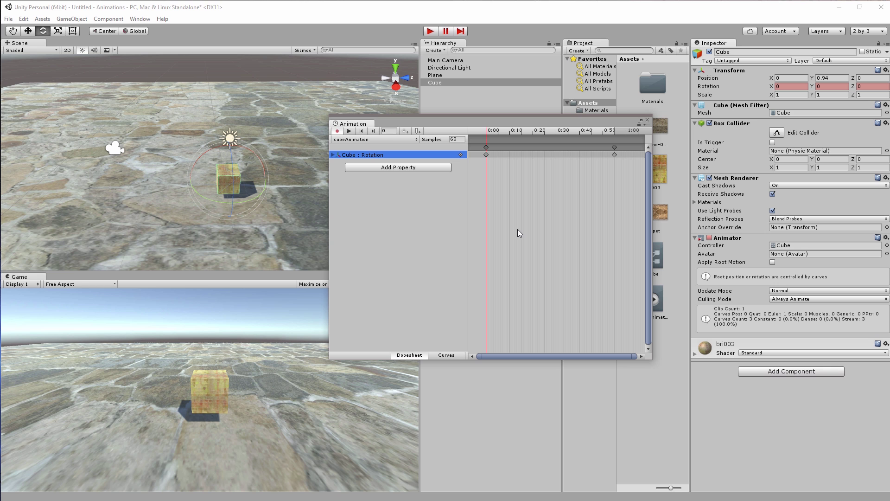
{"action": "left_click", "coordinate": [430, 188]}
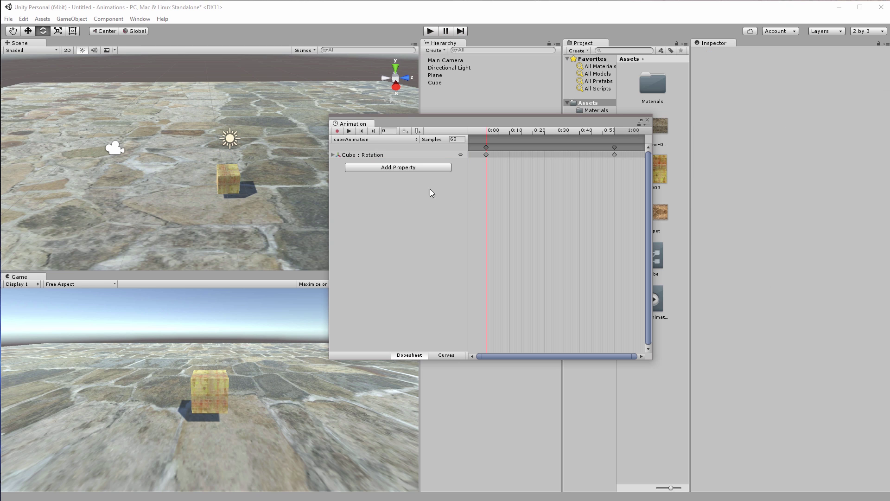
- Play the scene to watch the cube spin, stop it, and close the Animation window
{"action": "left_click", "coordinate": [429, 32]}
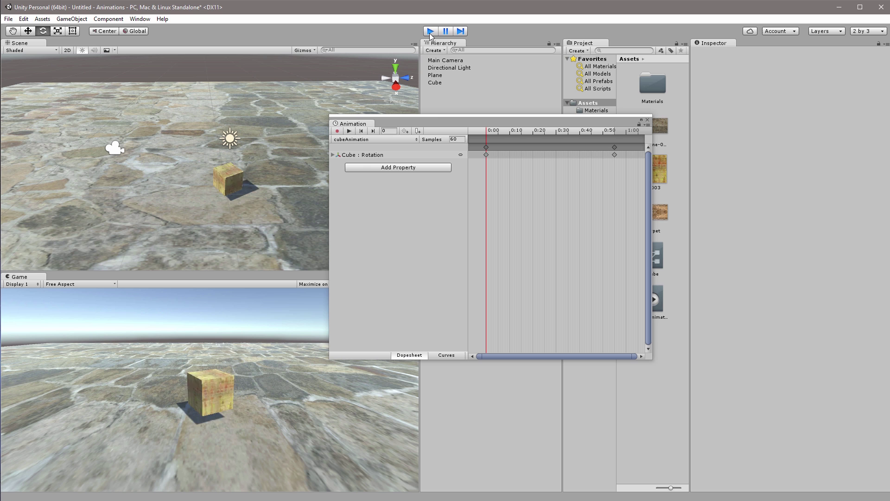
{"action": "left_click", "coordinate": [430, 31]}
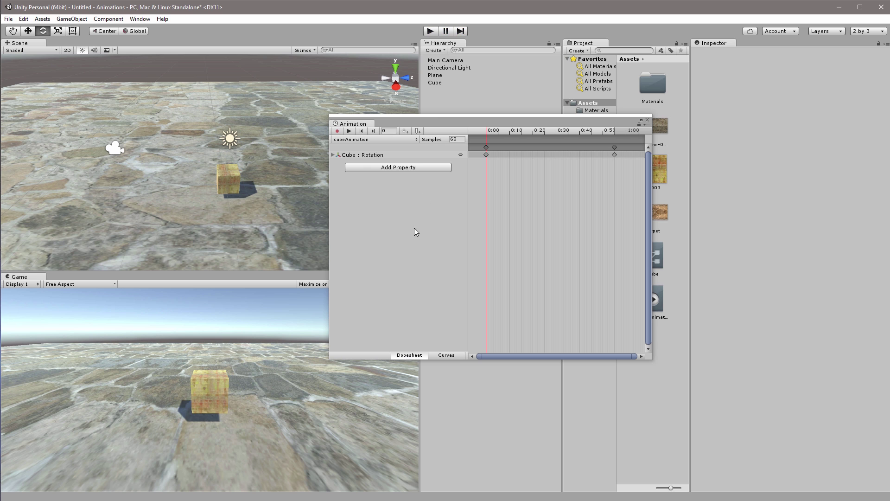
{"action": "left_click", "coordinate": [648, 121]}
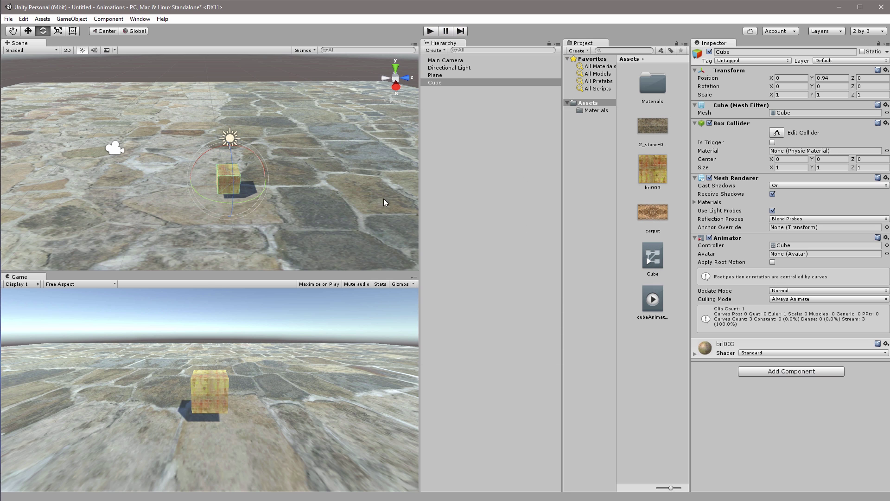
- Open the Cube animator controller in the Animator window and center its graph
{"action": "left_click", "coordinate": [434, 82]}
{"action": "left_click", "coordinate": [787, 248]}
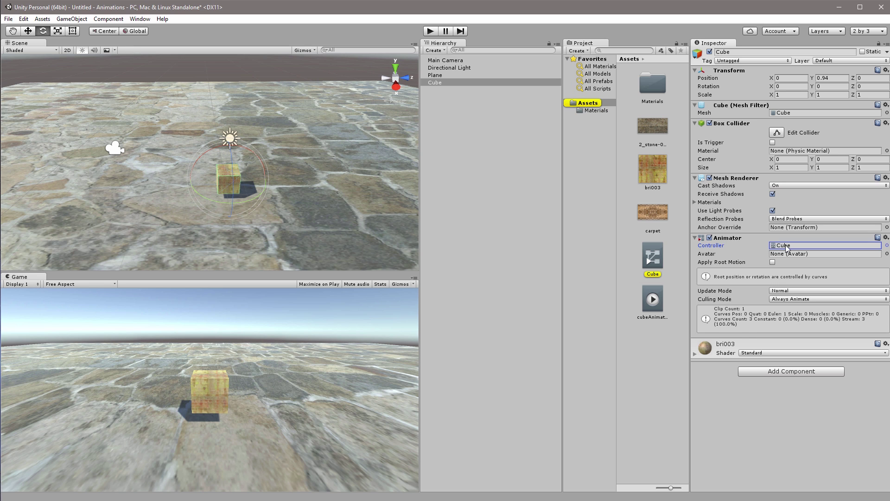
{"action": "double_click", "coordinate": [786, 248]}
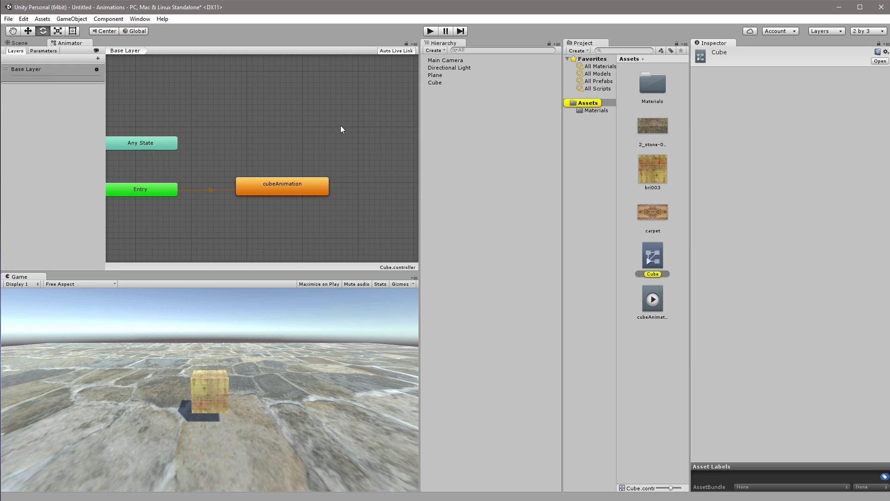
{"action": "middle_click_drag", "start_coordinate": [266, 122], "coordinate": [313, 105]}
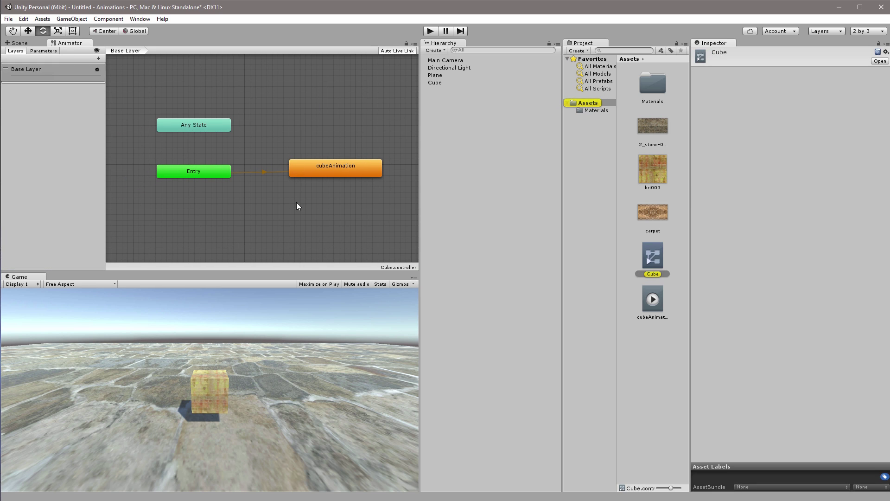
- Inspect the Entry and cubeAnimation states, then test the controller in play mode
{"action": "left_click", "coordinate": [210, 172]}
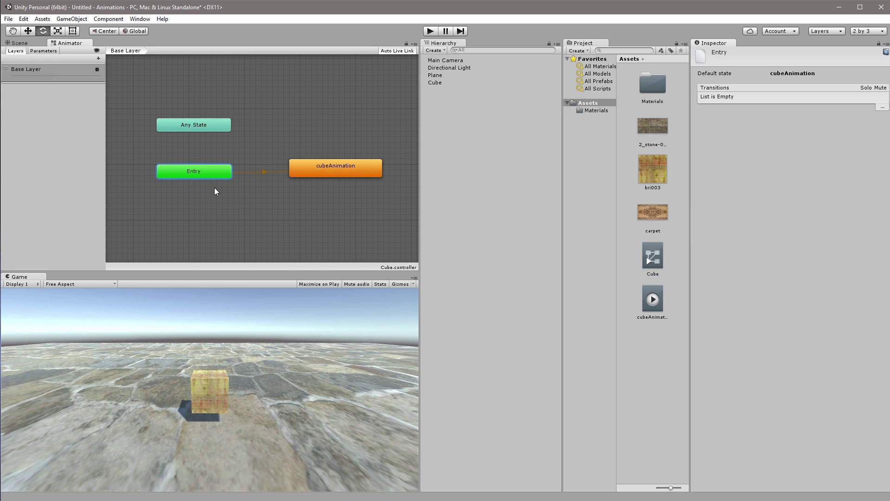
{"action": "left_click", "coordinate": [341, 171]}
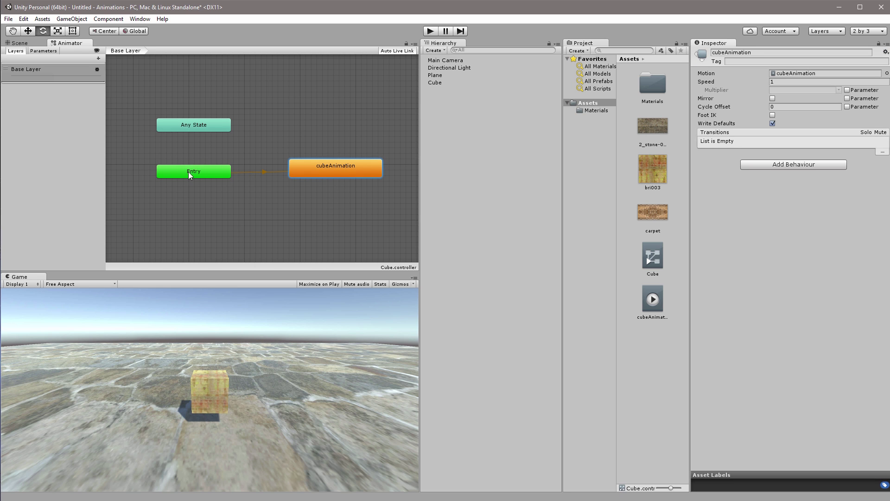
{"action": "left_click", "coordinate": [430, 31]}
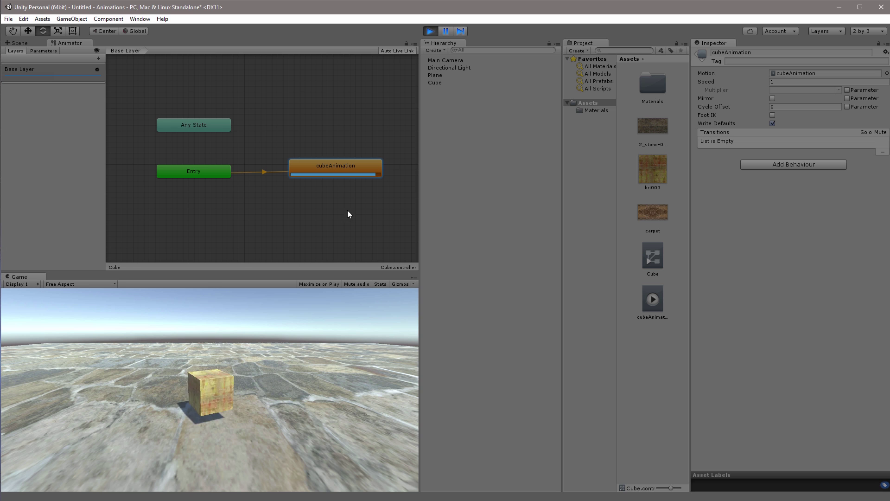
{"action": "key", "text": "ctrl+p"}
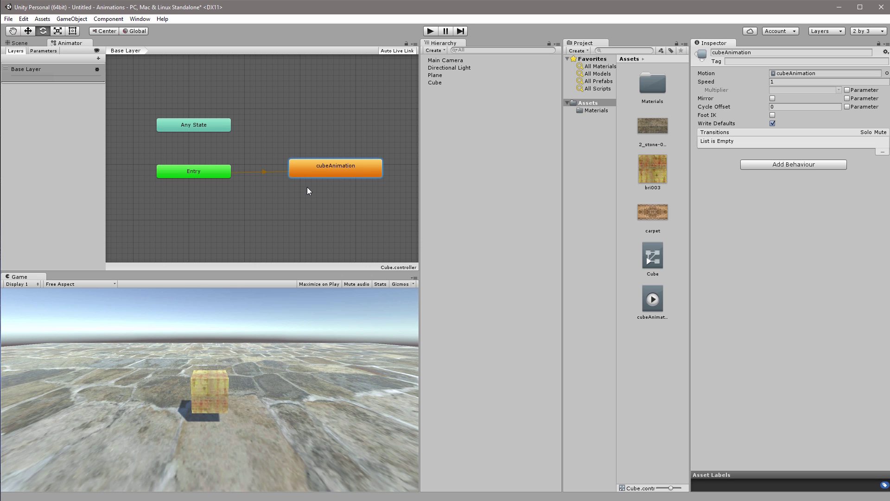
- Create an empty New State in the Cube controller's graph
{"action": "right_click", "coordinate": [273, 104]}
{"action": "mouse_move", "coordinate": [293, 110]}
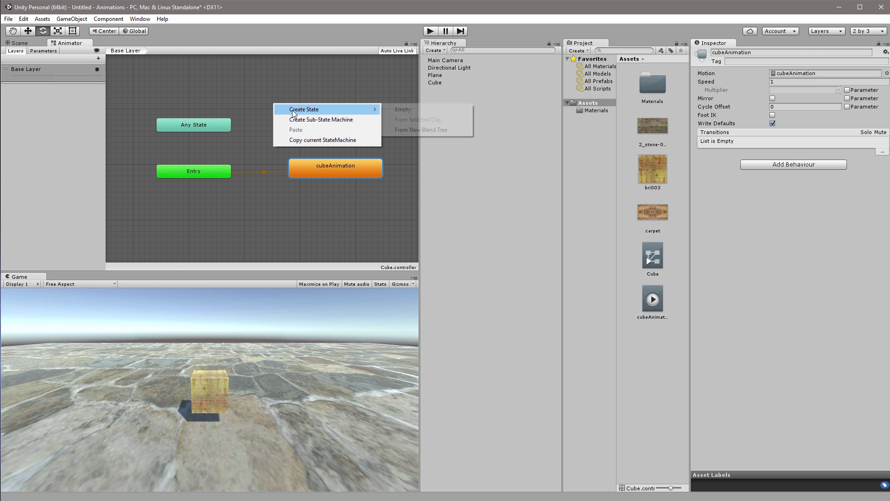
{"action": "left_click", "coordinate": [403, 111]}
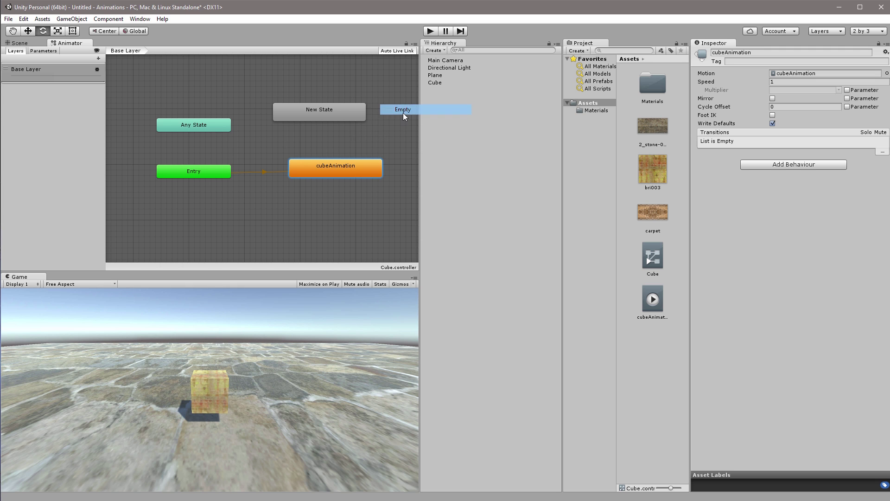
{"action": "left_click", "coordinate": [366, 134]}
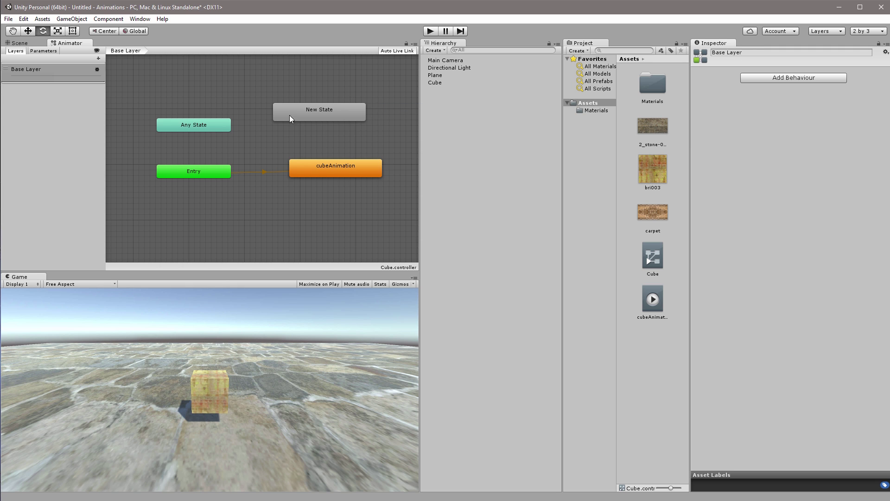
{"action": "left_click", "coordinate": [326, 116]}
- Set New State as the layer default and play to confirm the cube idles
{"action": "right_click", "coordinate": [317, 115]}
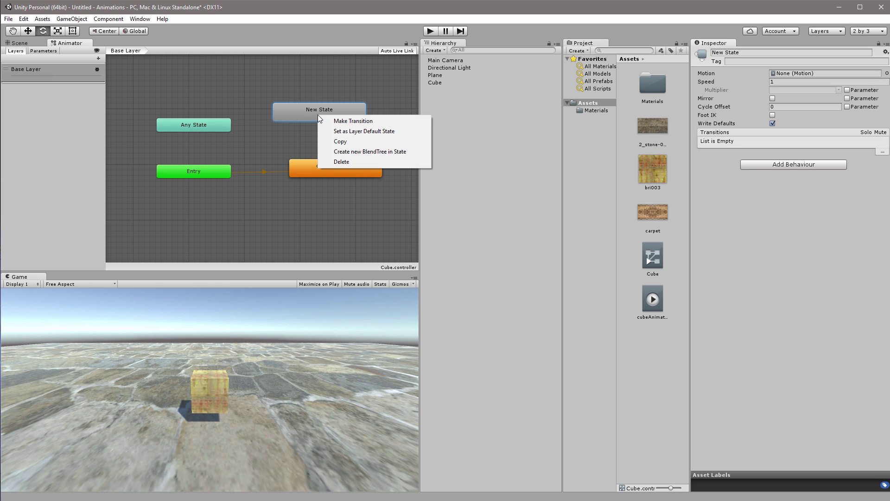
{"action": "left_click", "coordinate": [401, 132]}
{"action": "left_click", "coordinate": [430, 32]}
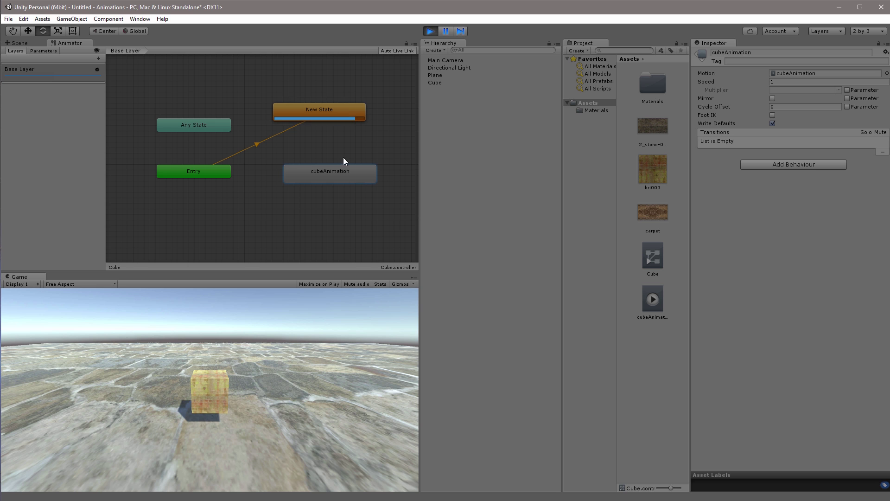
{"action": "left_click", "coordinate": [430, 31]}
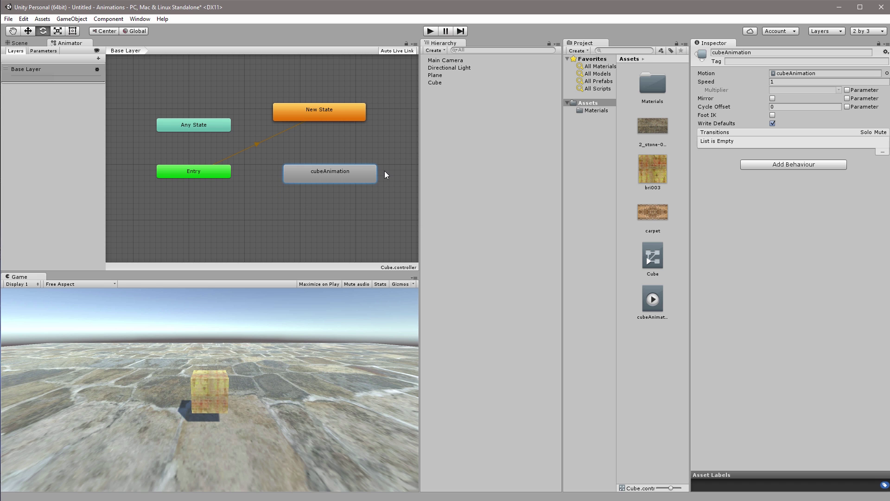
- Add a new C# script component named animController to the Cube and open it for editing
{"action": "left_click", "coordinate": [20, 43]}
{"action": "left_click", "coordinate": [228, 179]}
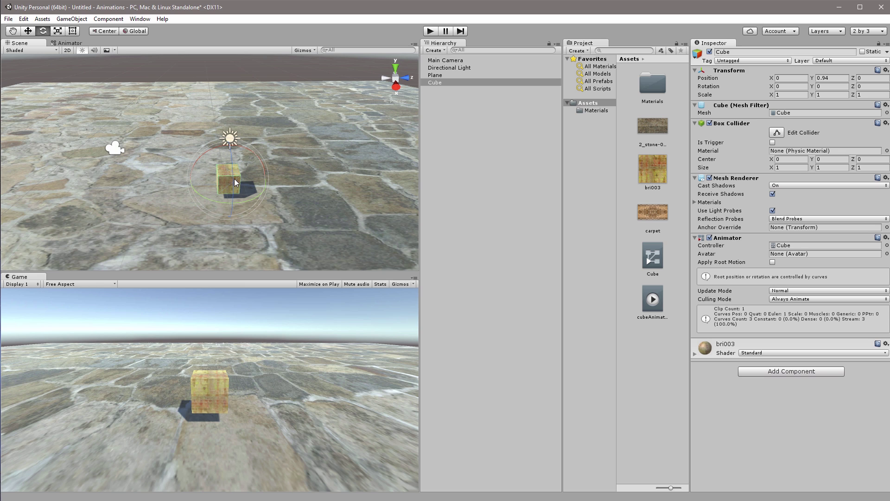
{"action": "left_click", "coordinate": [788, 372]}
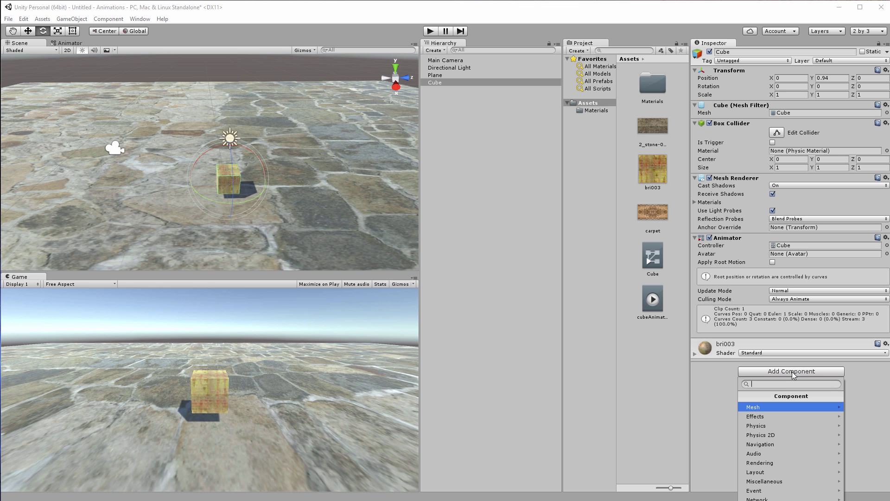
{"action": "type", "text": "animController"}
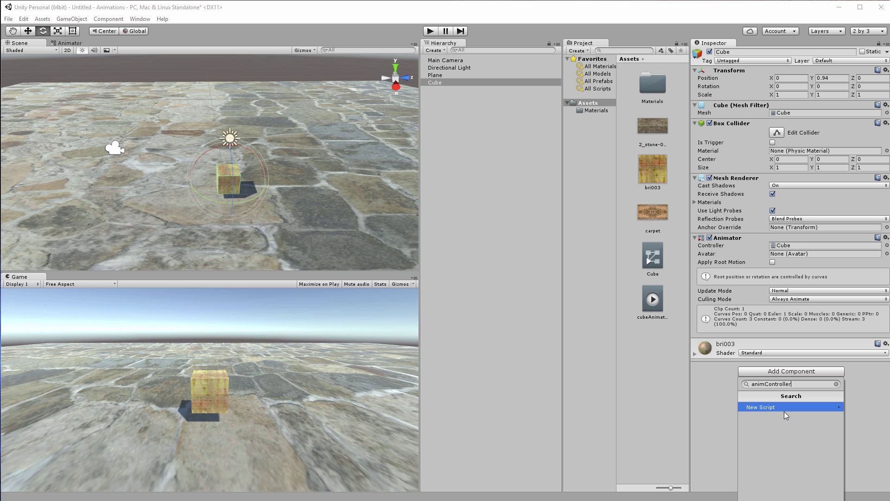
{"action": "left_click", "coordinate": [783, 410]}
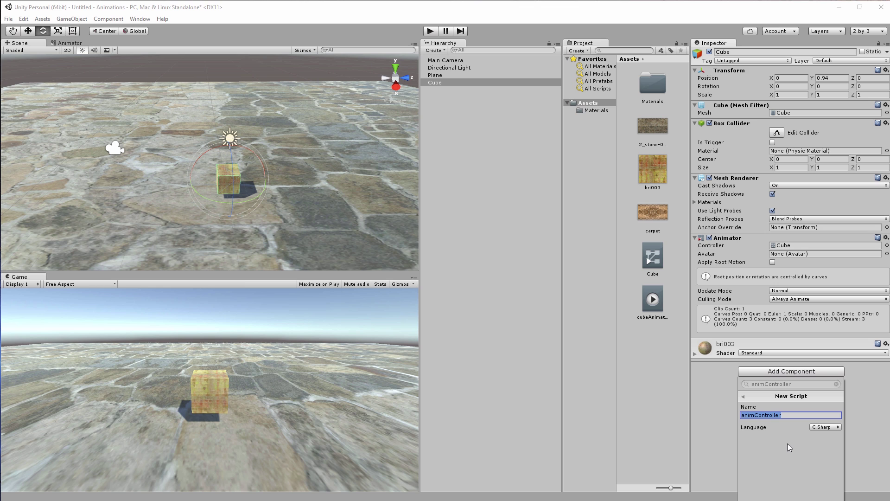
{"action": "key", "text": "Return"}
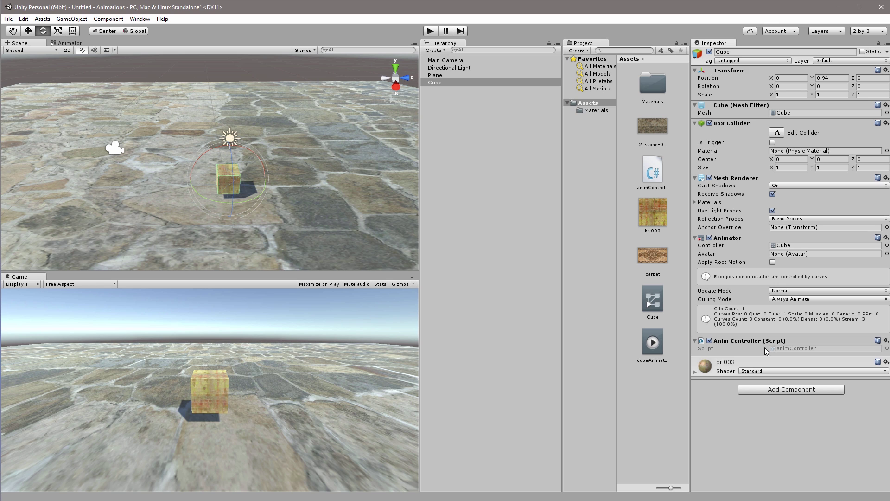
{"action": "double_click", "coordinate": [780, 348]}
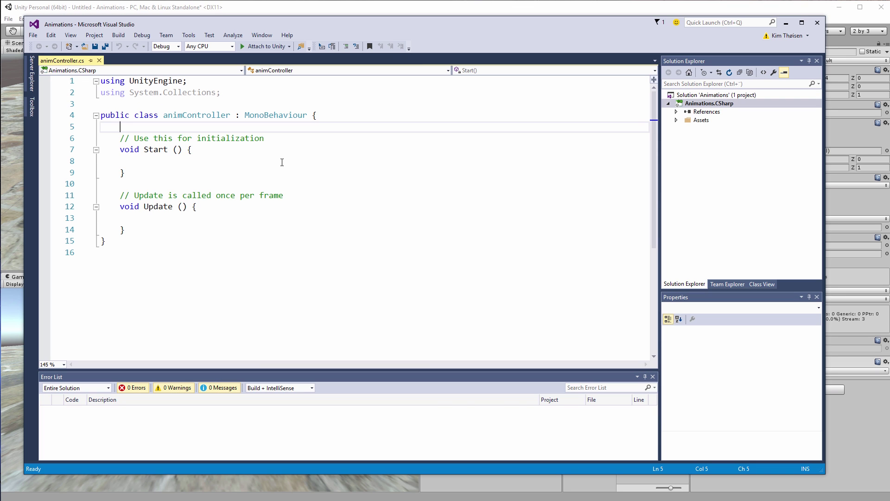
- Declare a public Animator field named anim inside the animController class
{"action": "key", "text": "Return"}
{"action": "key", "text": "Return"}
{"action": "key", "text": "Up"}
{"action": "type", "text": "p"}
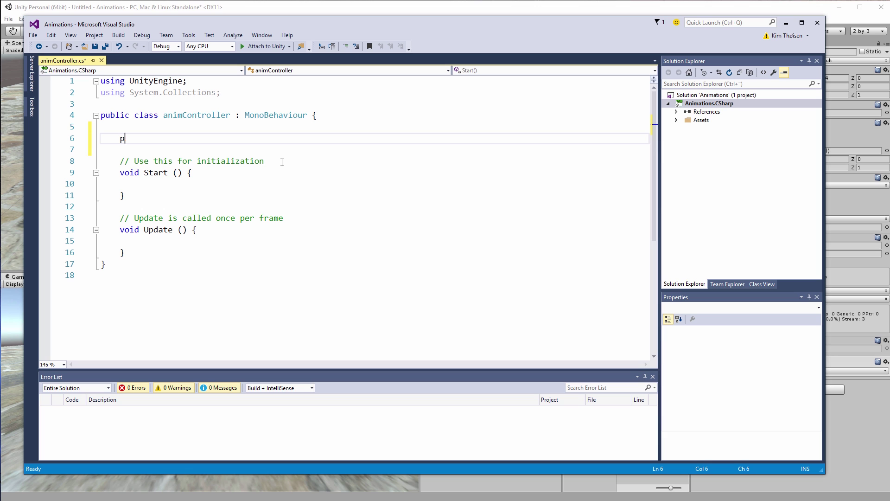
{"action": "type", "text": "ublic Animator"}
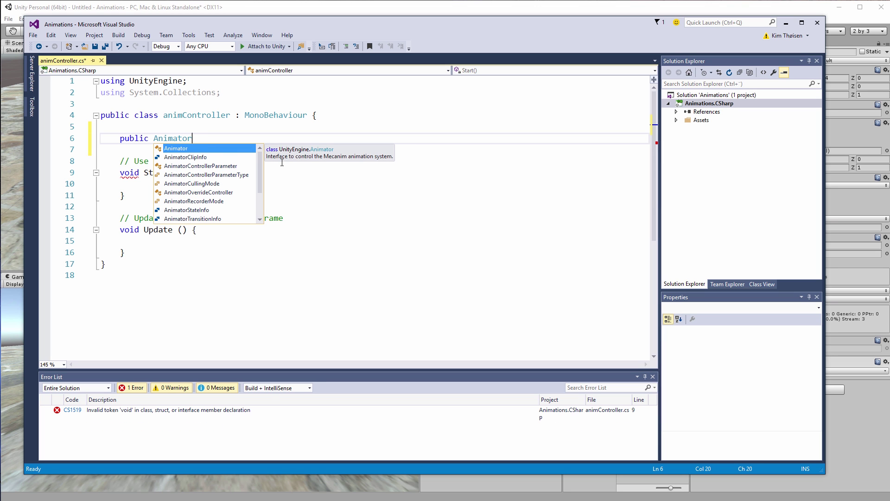
{"action": "type", "text": " anim;"}
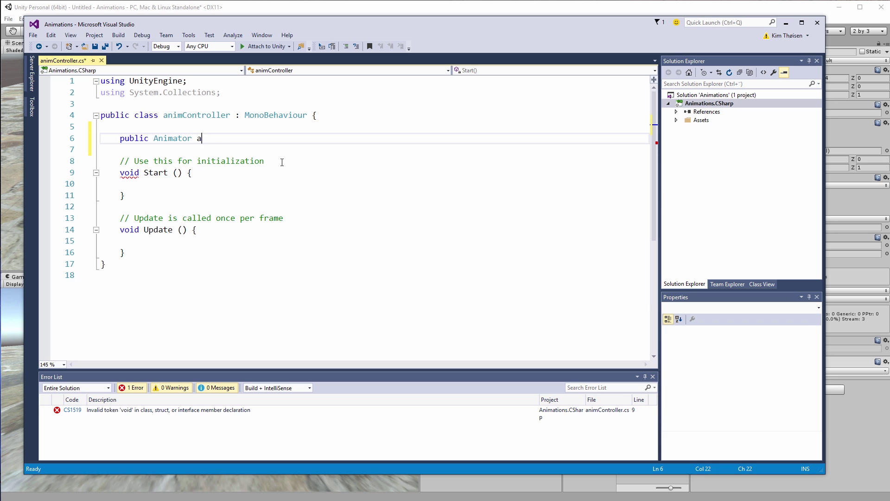
- In Start(), assign anim = GetComponent<Animator>(); using IntelliSense completions
{"action": "key", "text": "Down"}
{"action": "key", "text": "Down"}
{"action": "key", "text": "Down"}
{"action": "key", "text": "Down"}
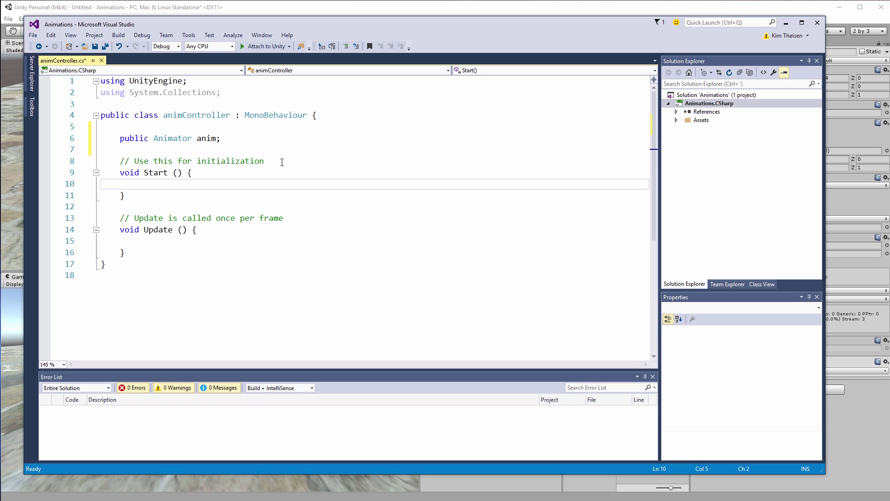
{"action": "type", "text": "anim = "}
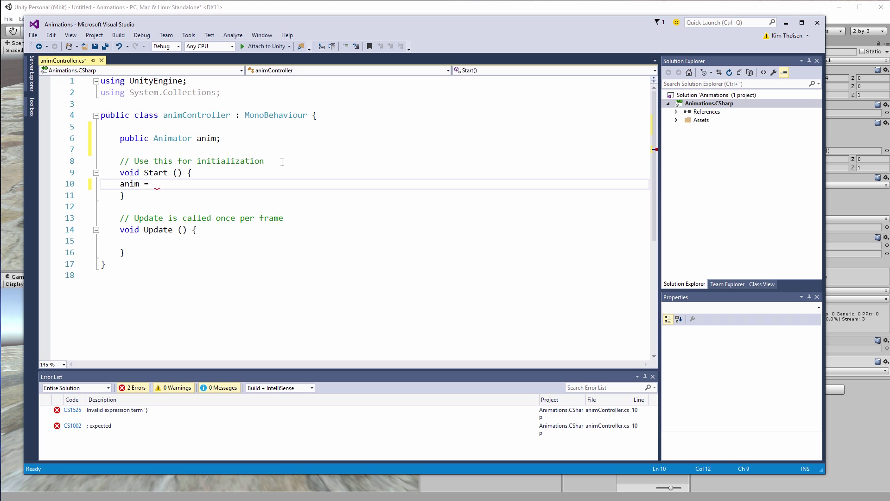
{"action": "type", "text": "GetCom"}
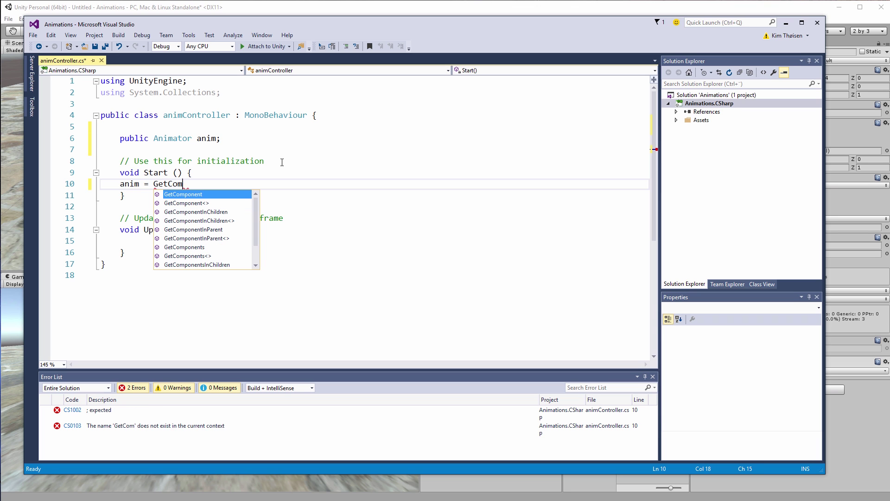
{"action": "key", "text": "Tab"}
{"action": "type", "text": "<>"}
{"action": "key", "text": "Left"}
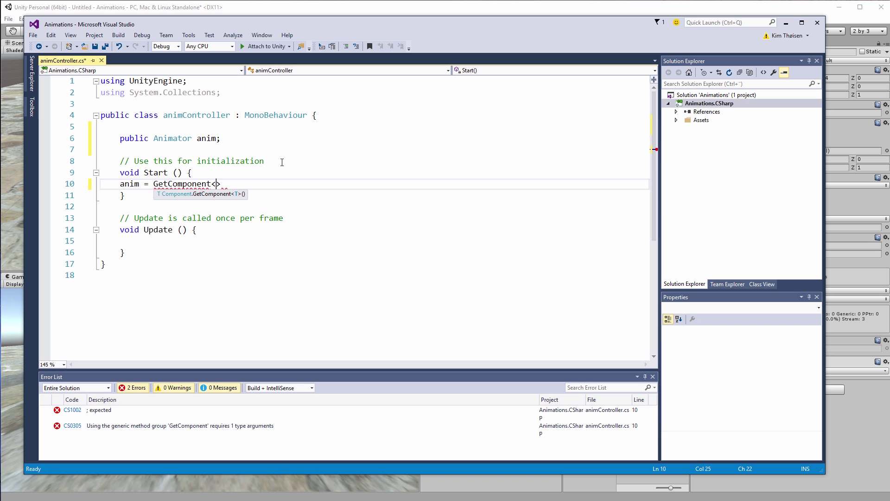
{"action": "type", "text": "Animat"}
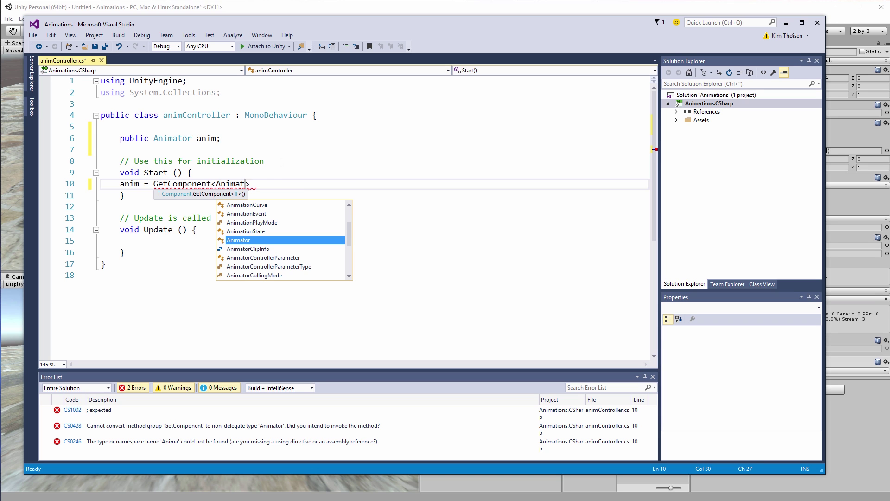
{"action": "key", "text": "Tab"}
{"action": "key", "text": "Right"}
{"action": "type", "text": "();"}
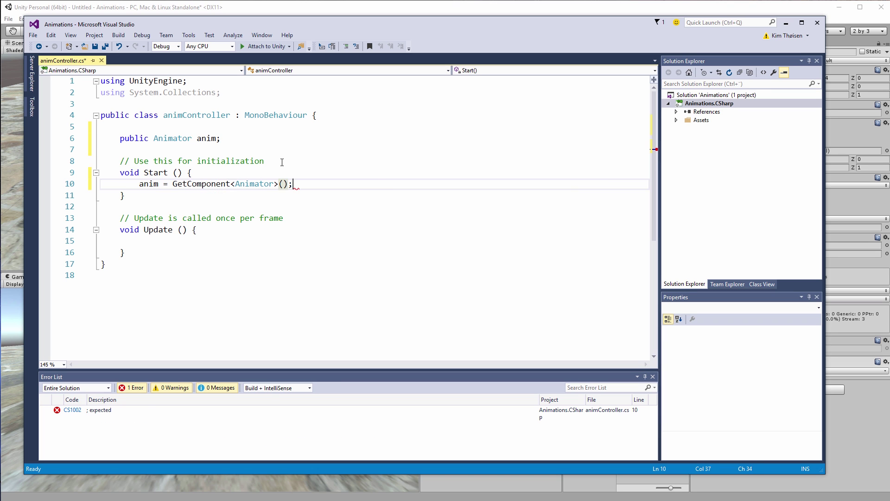
{"action": "key", "text": "Down"}
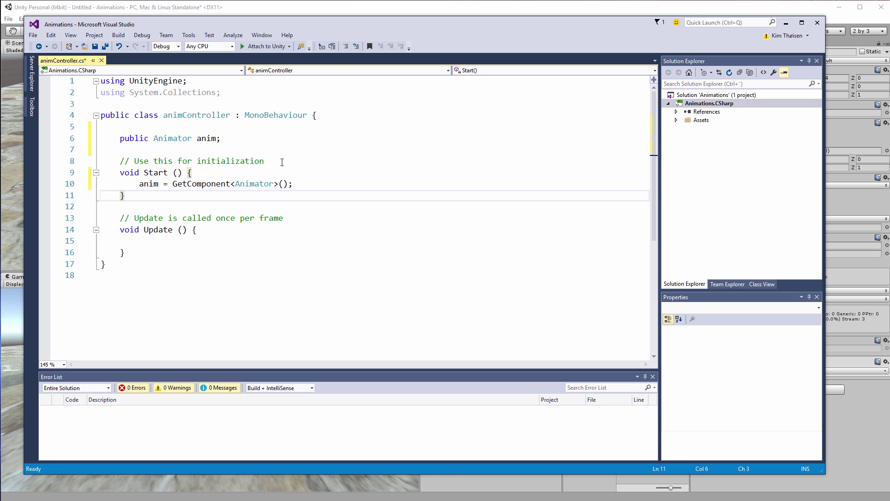
{"action": "key", "text": "Down"}
{"action": "key", "text": "Down"}
{"action": "key", "text": "Down"}
{"action": "key", "text": "Down"}
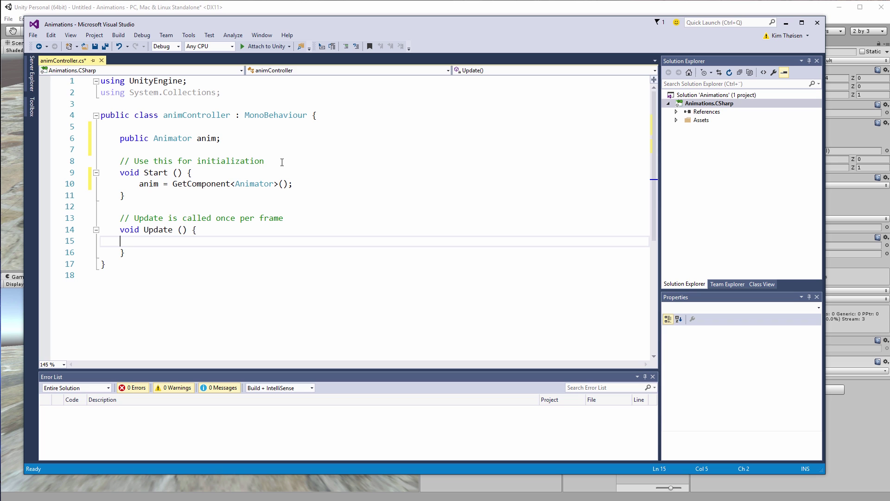
- In Update(), add if (Input.GetKeyDown("1")) calling anim.Play("cubeAnimation"), confirming the state name in Unity's Animator
{"action": "type", "text": "if("}
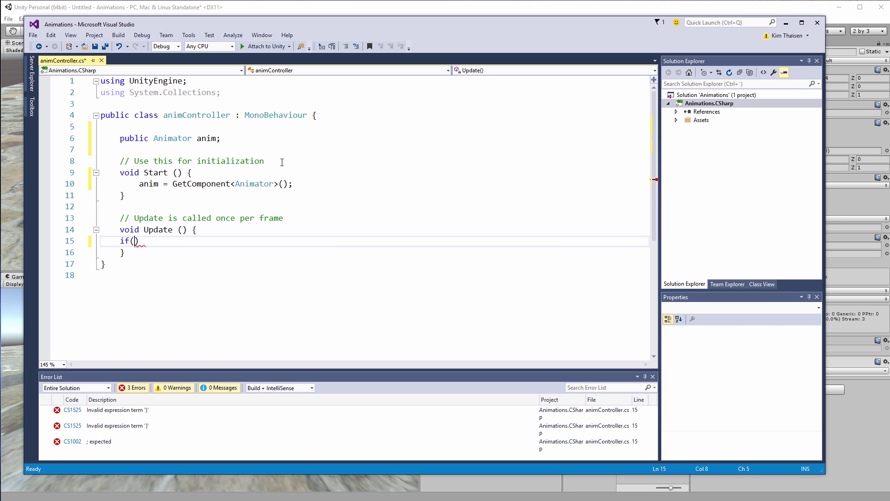
{"action": "type", "text": "Input"}
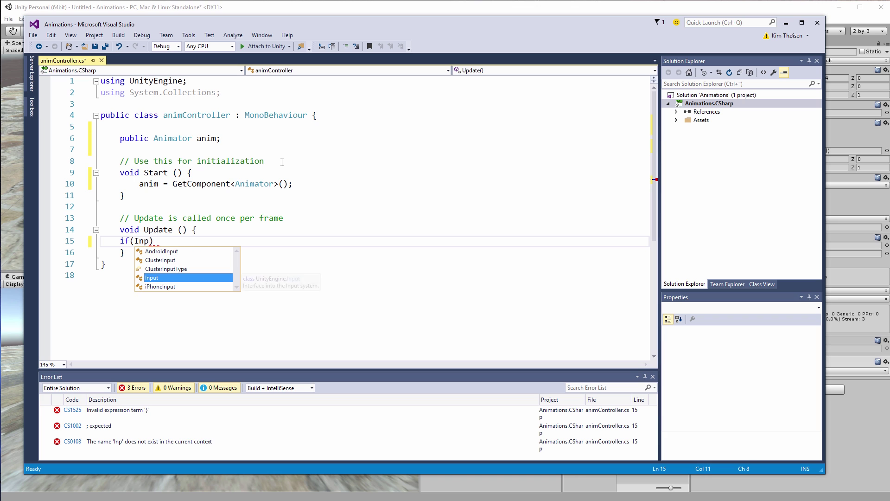
{"action": "type", "text": ".GetKey"}
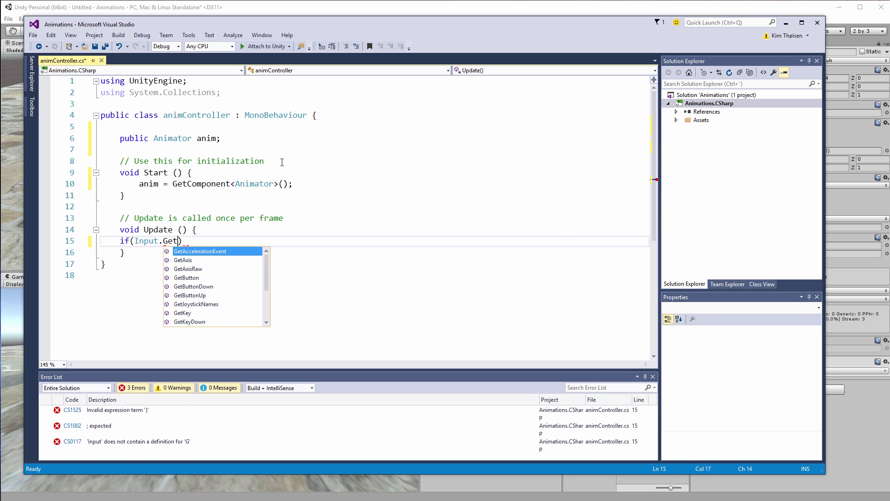
{"action": "type", "text": "Down("}
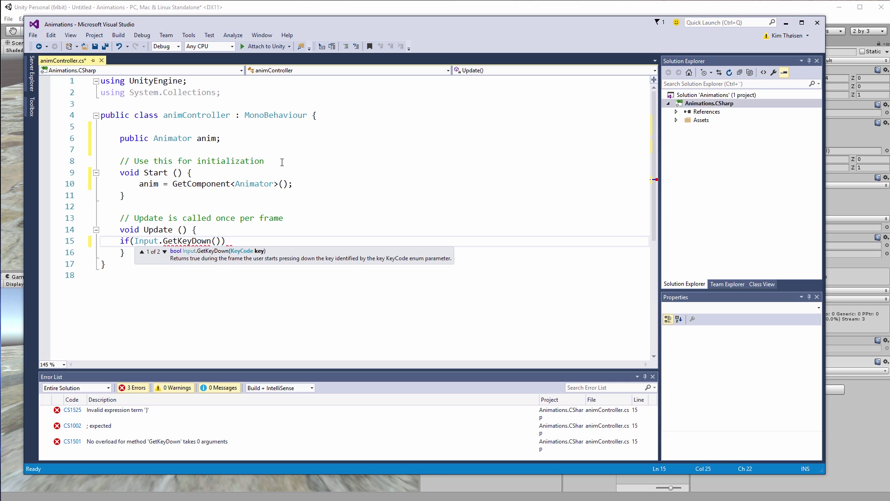
{"action": "type", "text": "\"1"}
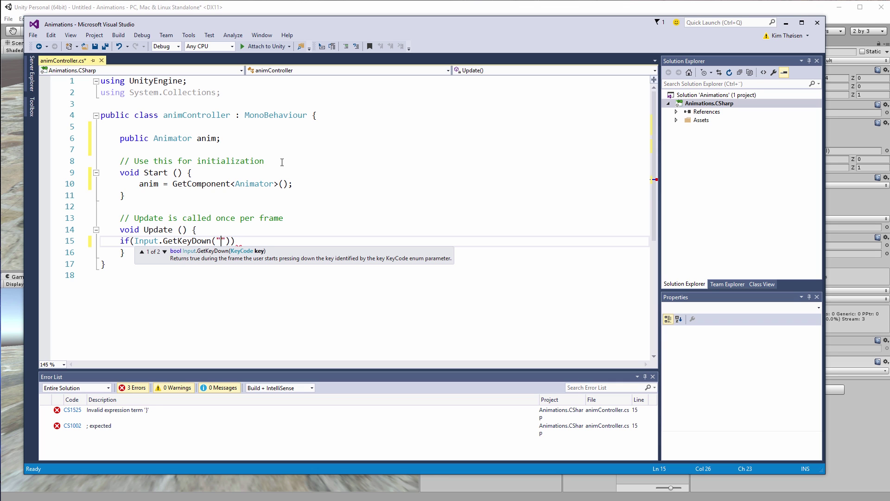
{"action": "type", "text": "\")) {"}
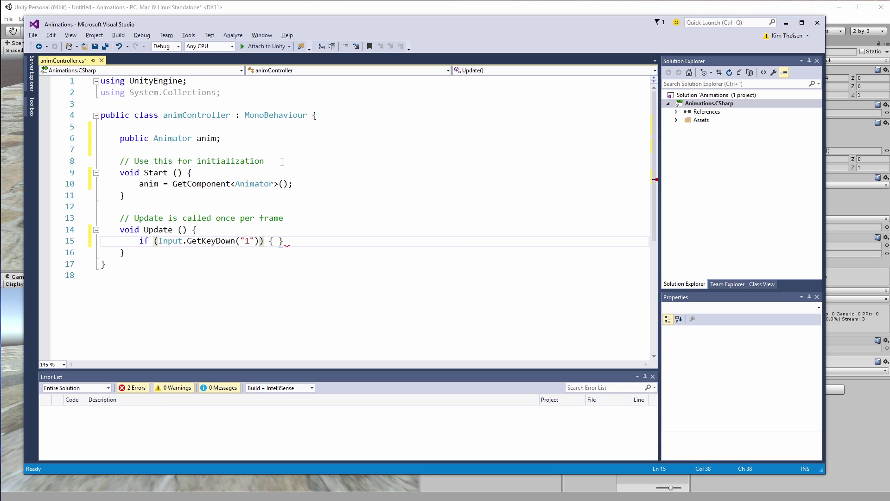
{"action": "key", "text": "Return"}
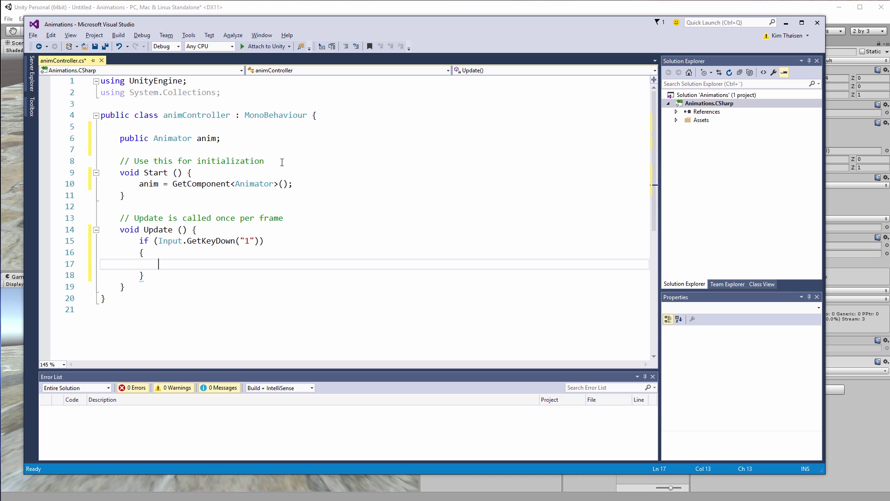
{"action": "type", "text": "ani"}
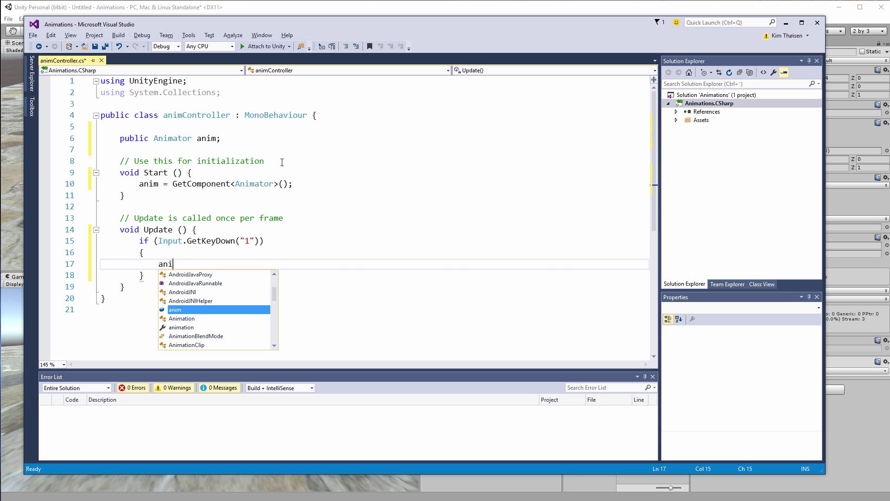
{"action": "type", "text": "m.Play"}
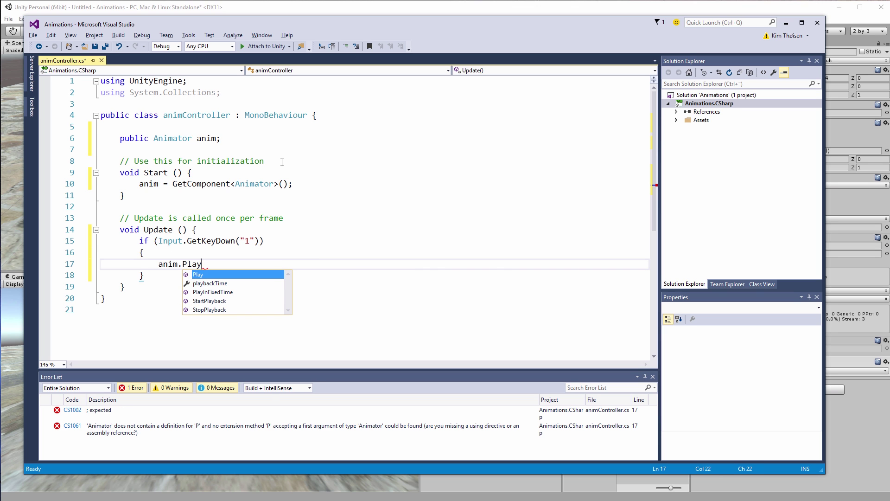
{"action": "type", "text": "(\""}
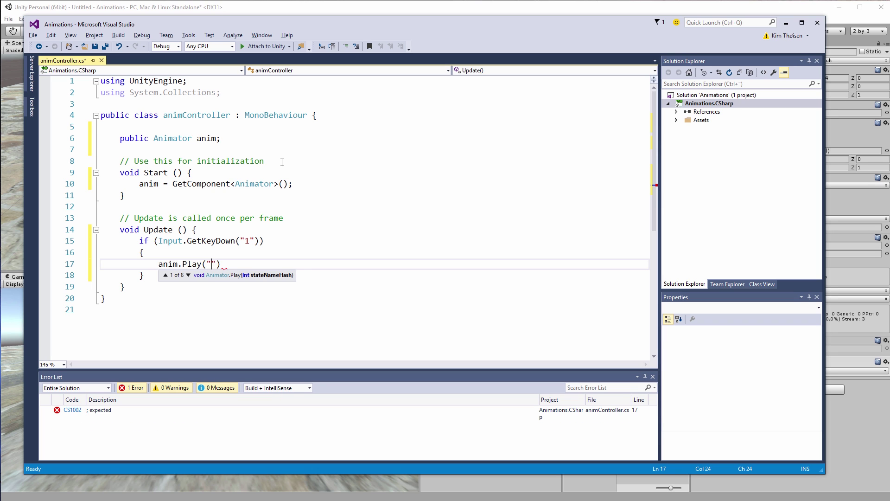
{"action": "left_click", "coordinate": [460, 497]}
{"action": "left_click", "coordinate": [65, 46]}
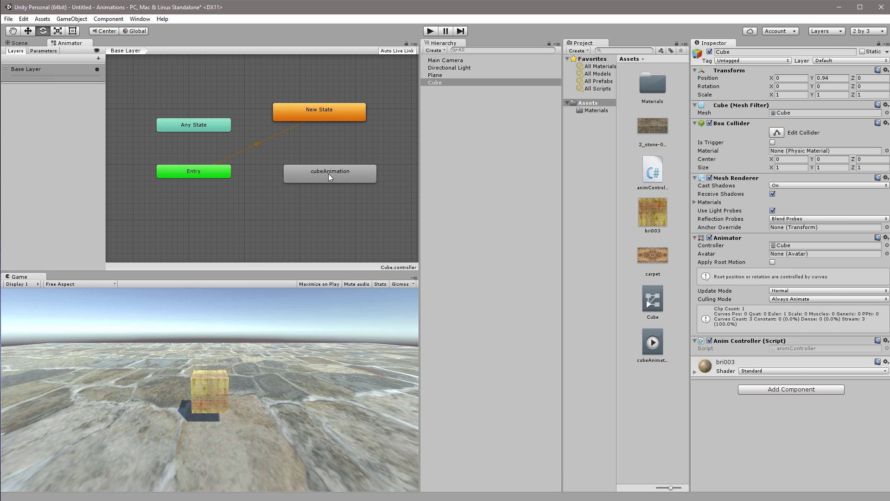
{"action": "key", "text": "alt+Tab"}
{"action": "type", "text": "cubeAnima"}
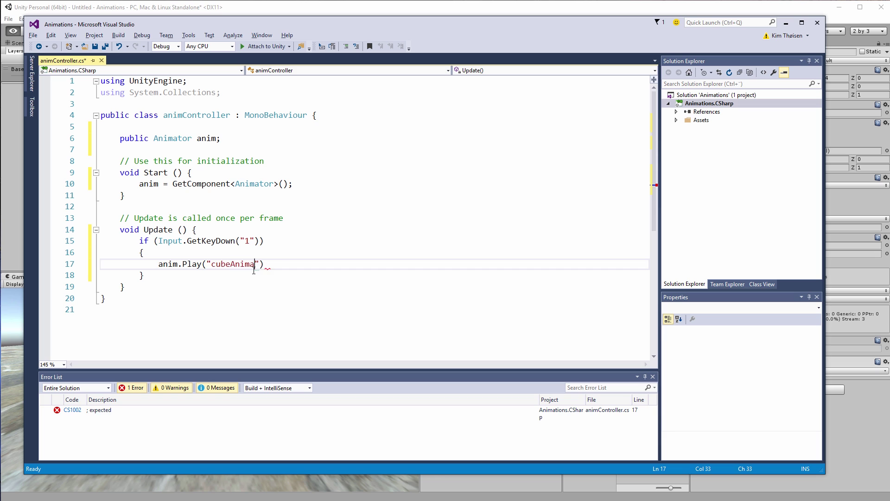
{"action": "type", "text": "tion"}
- Finish the anim.Play line with a semicolon and save the script
{"action": "left_click", "coordinate": [291, 266]}
{"action": "type", "text": ";"}
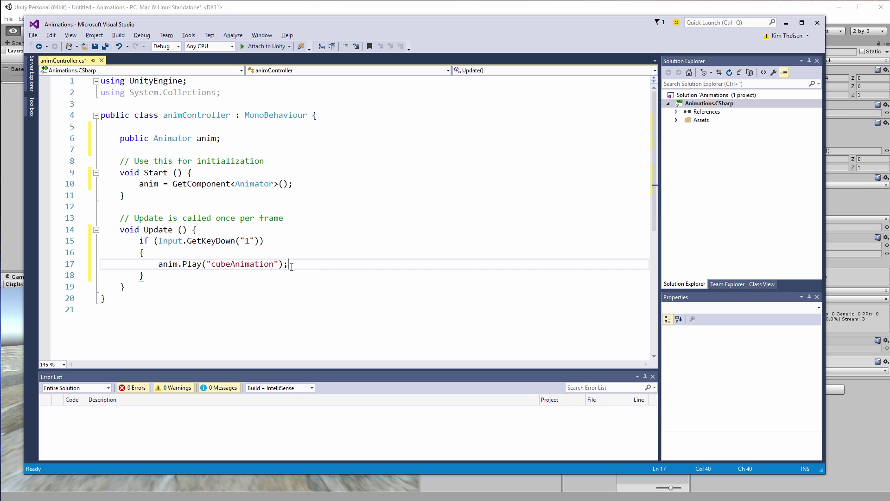
{"action": "key", "text": "ctrl+s"}
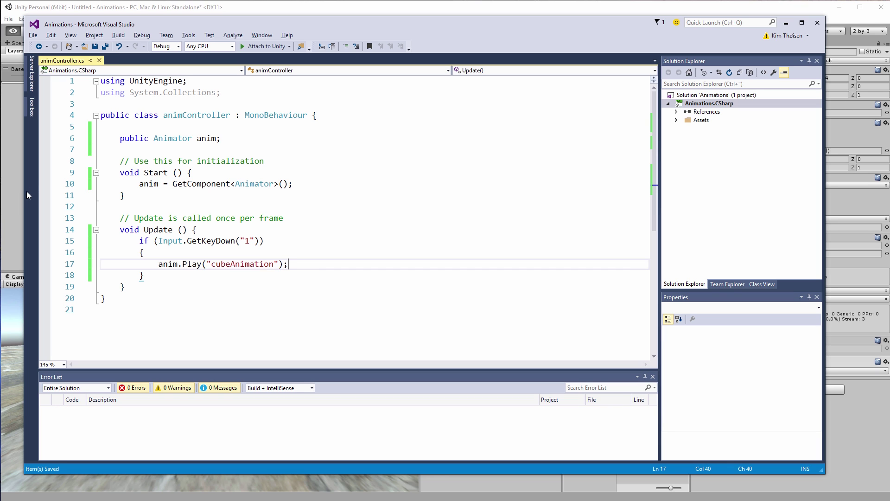
{"action": "left_click", "coordinate": [13, 207]}
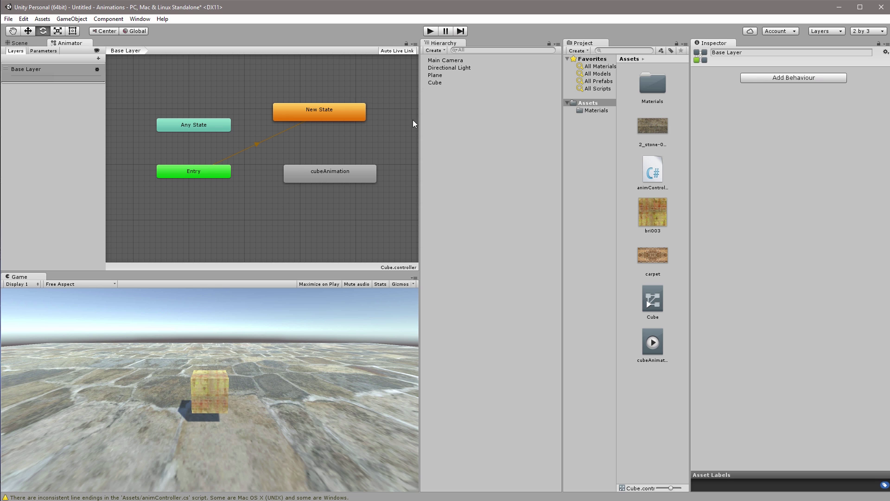
- Enter play mode and trigger the cube's switch from New State to cubeAnimation
{"action": "left_click", "coordinate": [430, 31]}
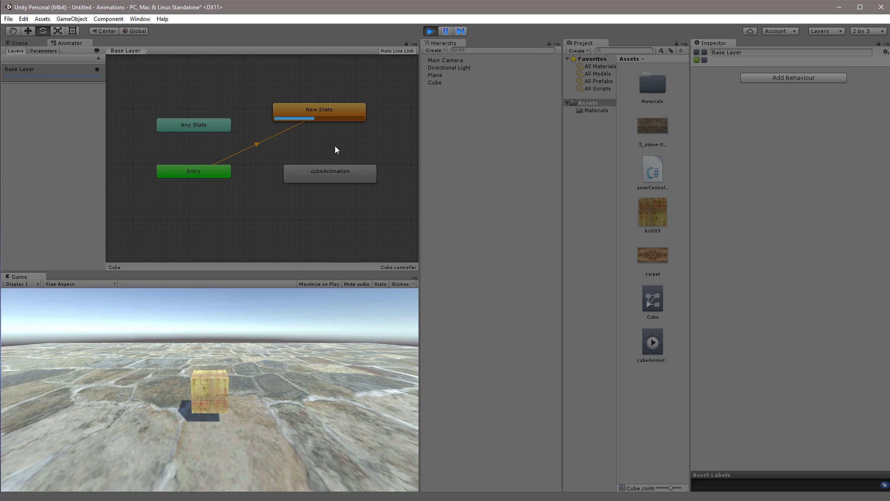
{"action": "key", "text": "space"}
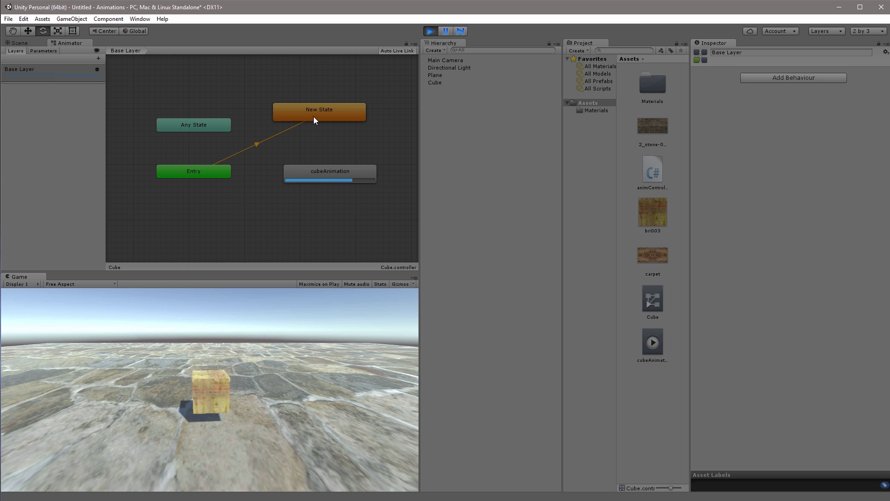